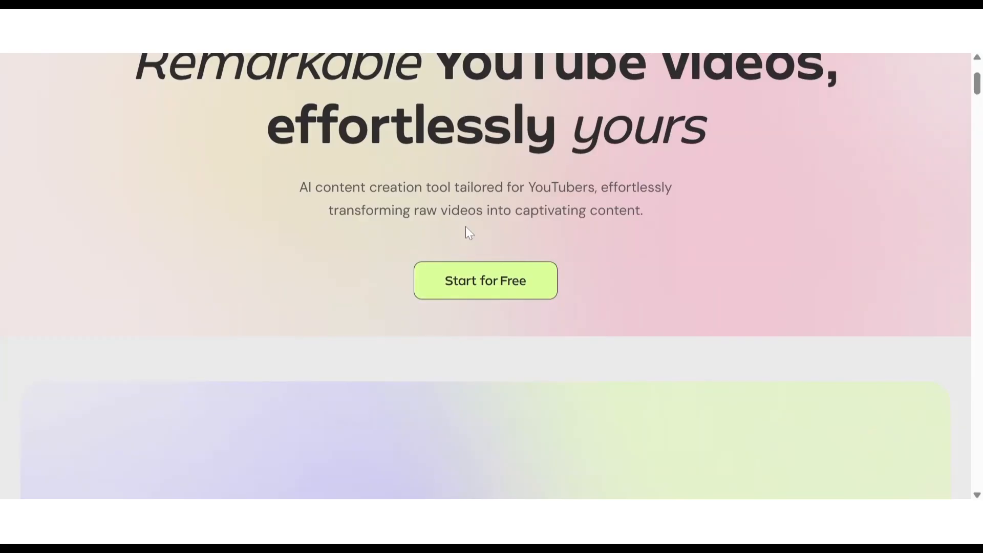
Step: Look through the Gling homepage's introduction, demo video and workflow benefits
scroll(637, 285, down, 1)
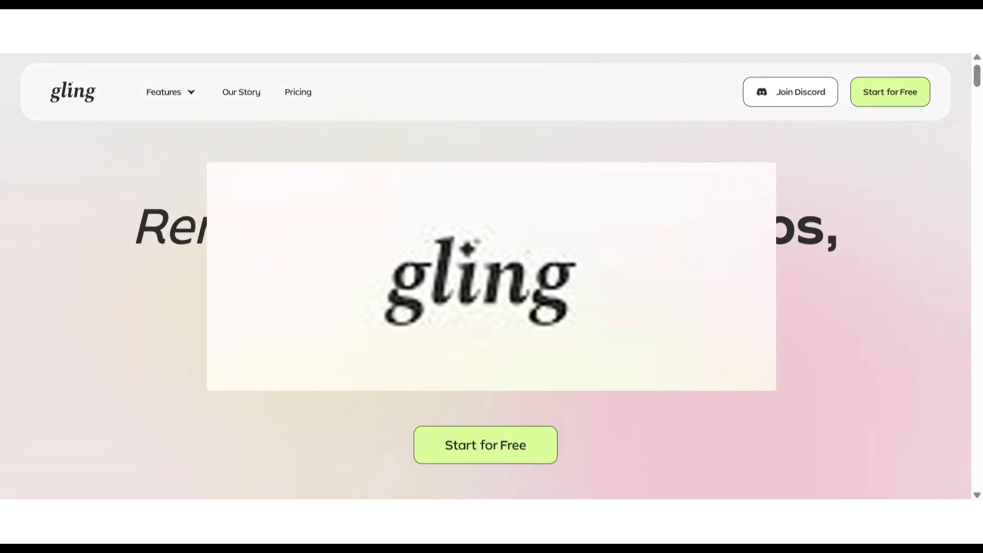
scroll(474, 210, down, 3)
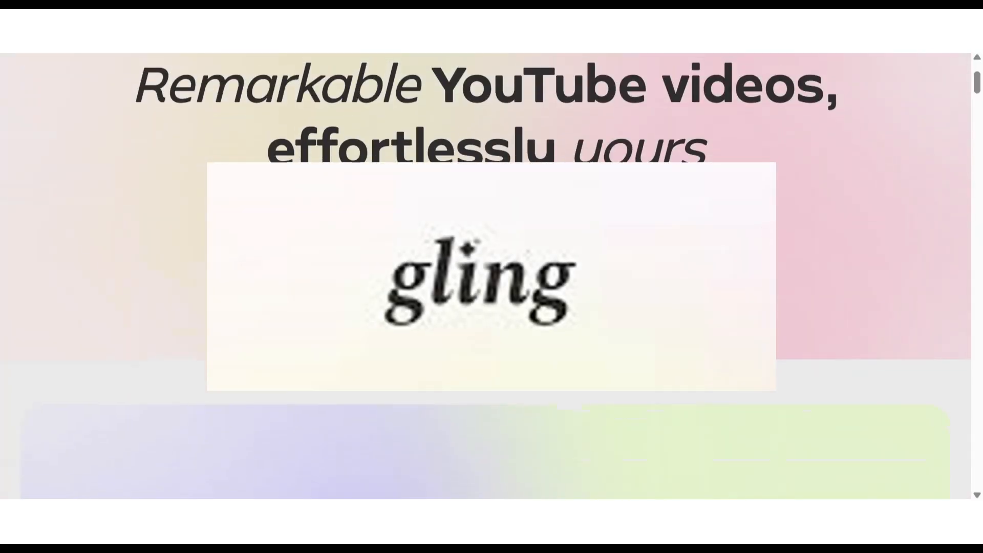
scroll(474, 209, down, 4)
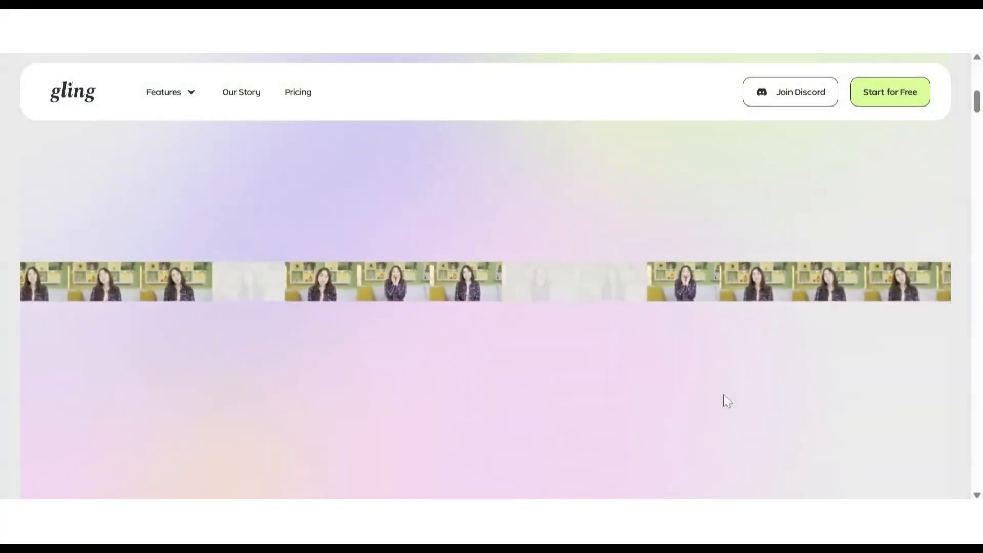
scroll(723, 394, down, 1)
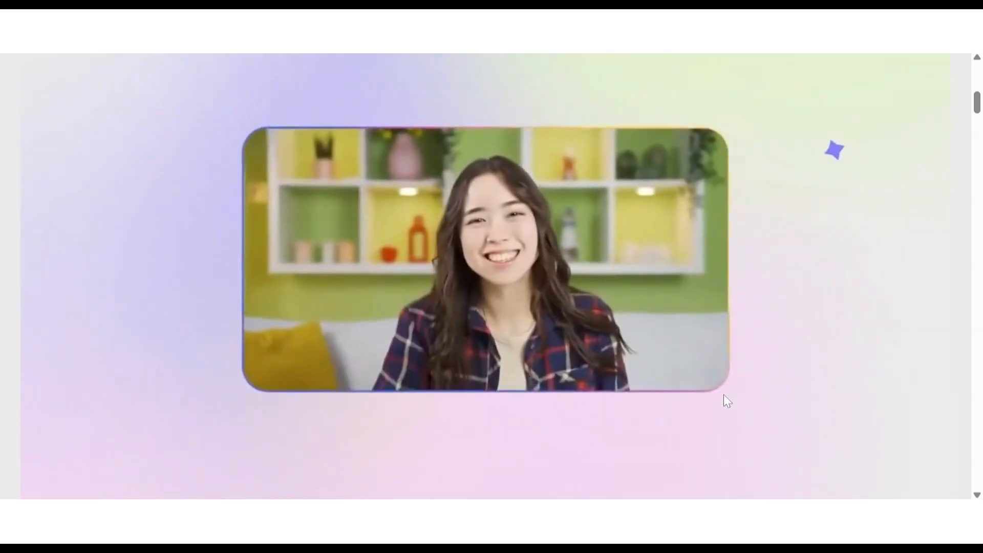
scroll(724, 394, down, 1)
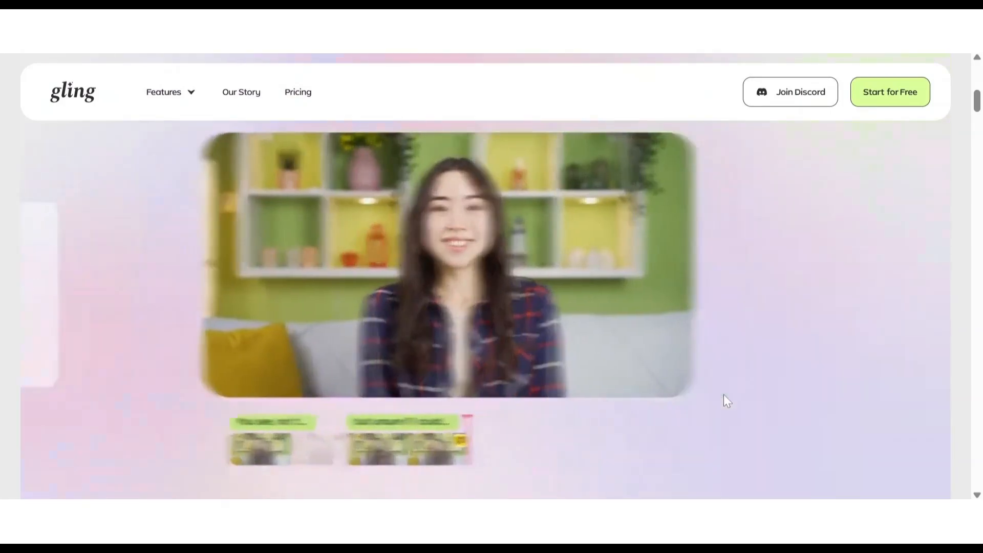
scroll(727, 400, down, 10)
scroll(723, 394, down, 5)
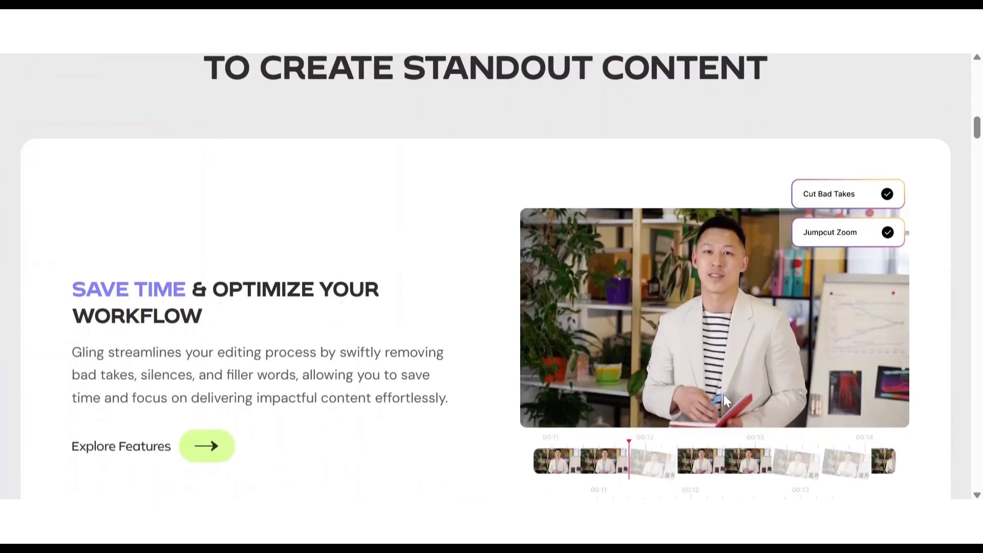
scroll(723, 394, down, 5)
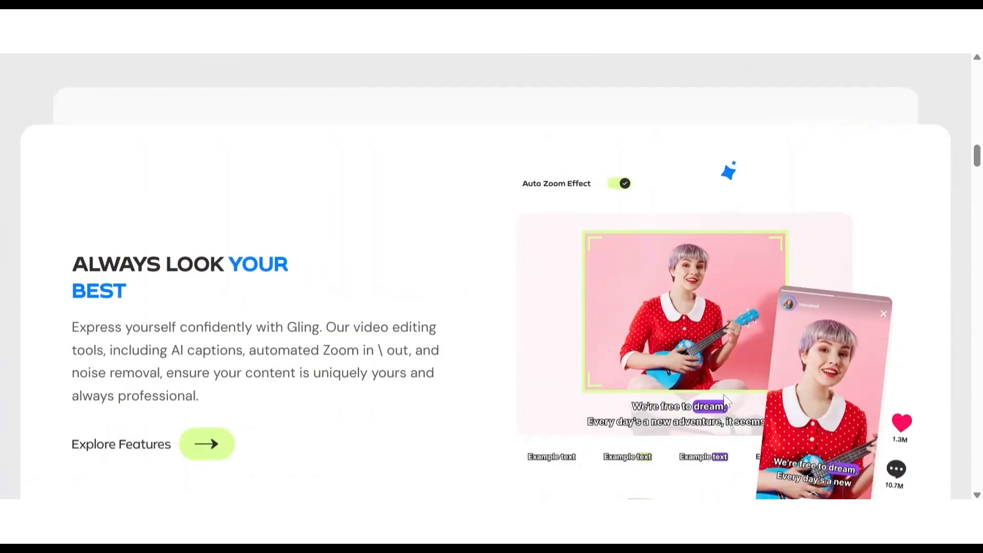
Step: Read the homepage's three-step upload, edit and export guide and the AI features section
scroll(723, 401, down, 5)
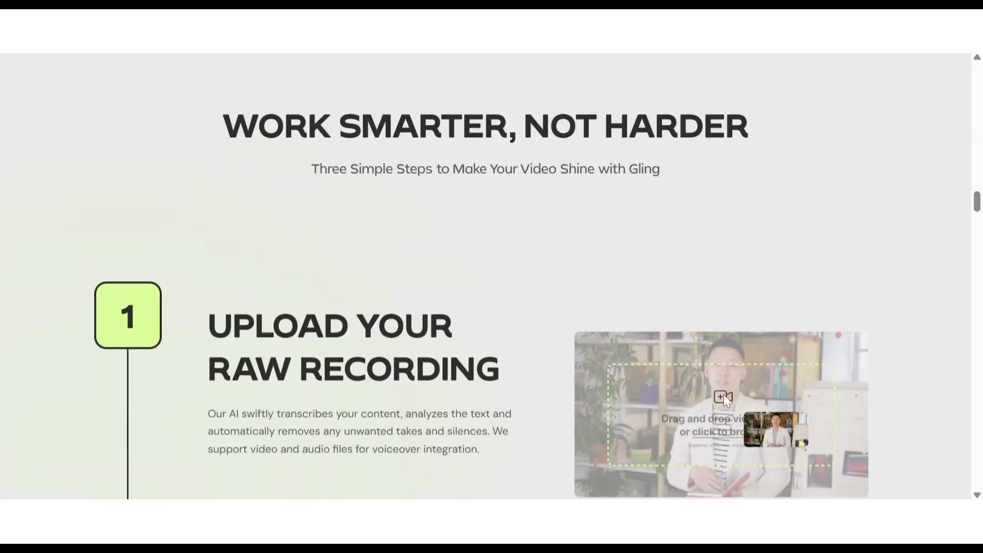
scroll(727, 401, down, 8)
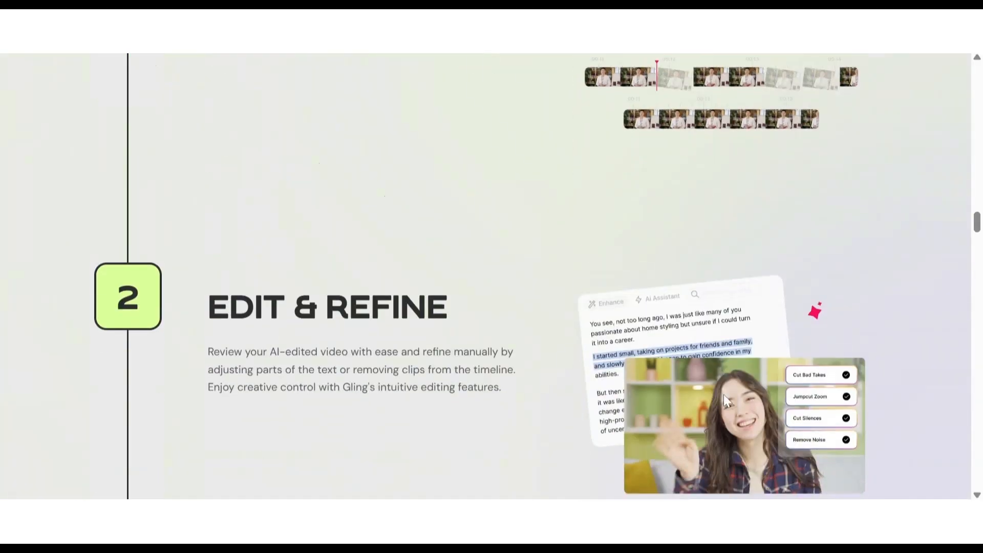
scroll(724, 391, down, 10)
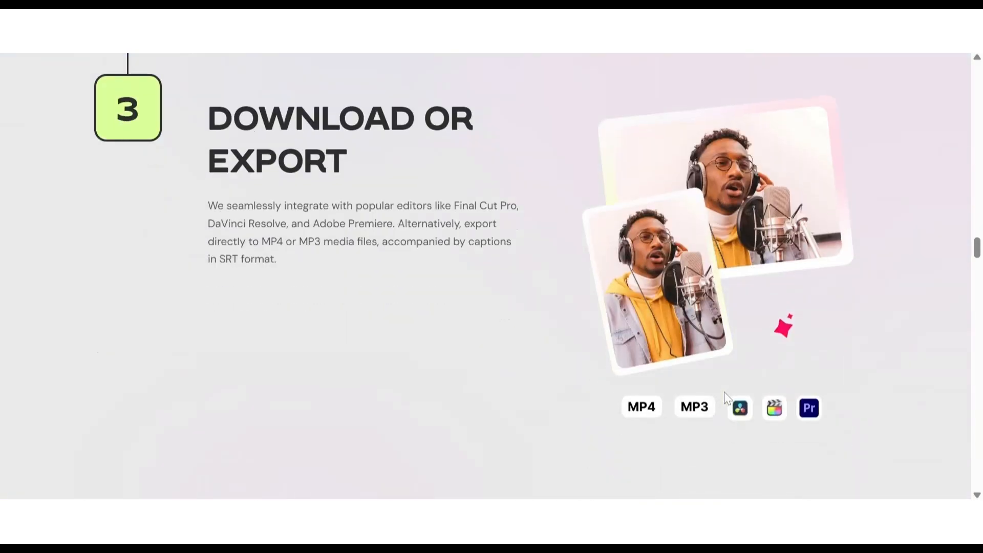
scroll(724, 391, down, 10)
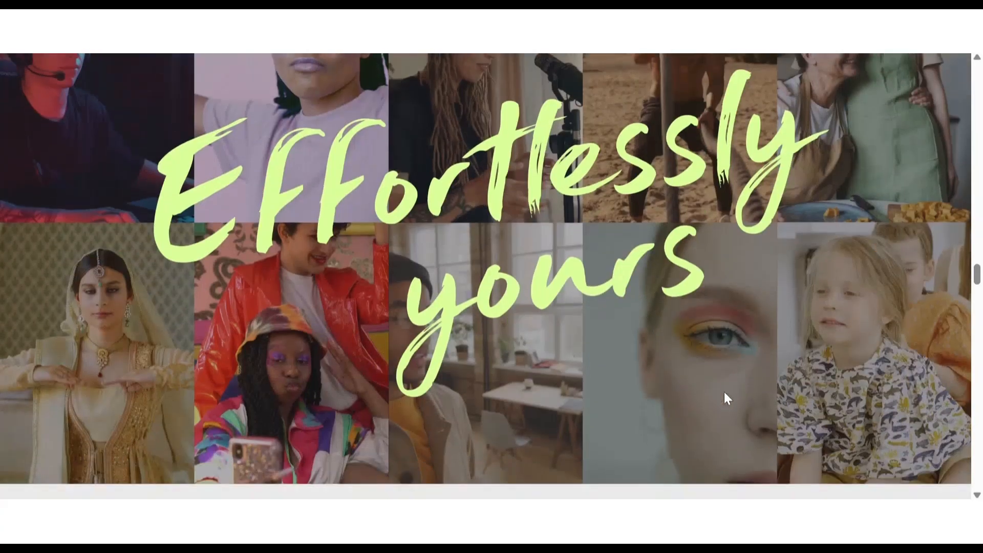
scroll(723, 391, down, 3)
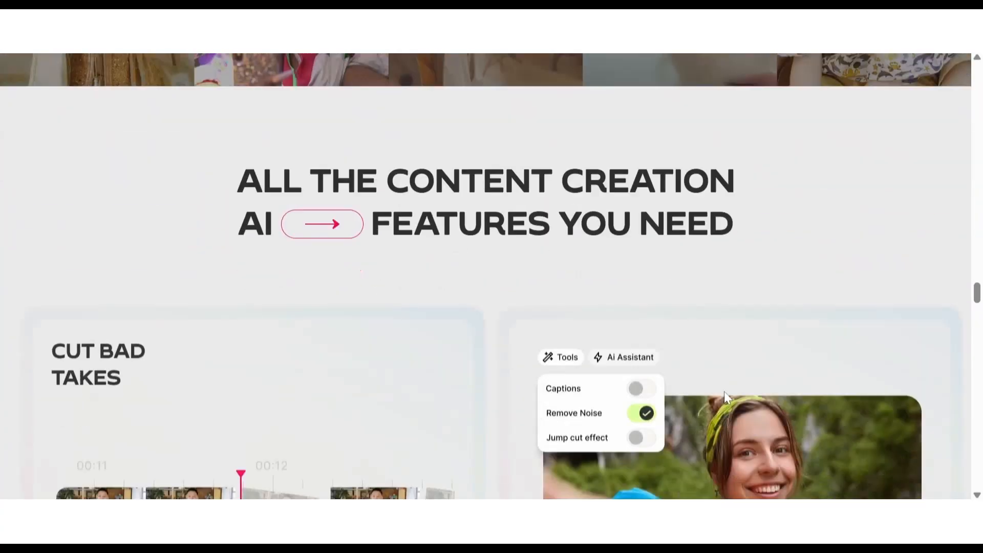
scroll(723, 391, up, 20)
scroll(724, 391, up, 15)
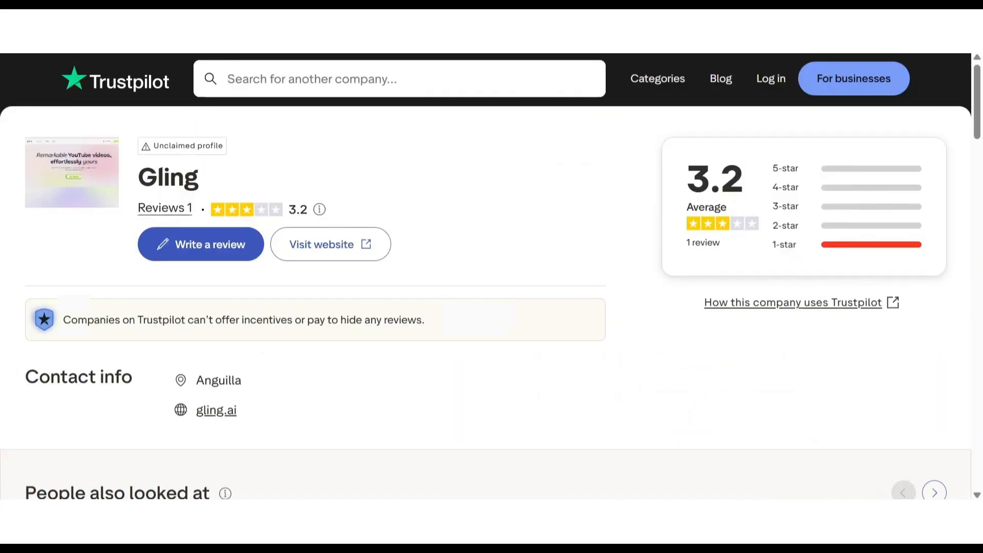
Step: Read Gling's overall rating and customer review on its Trustpilot page
scroll(277, 210, down, 10)
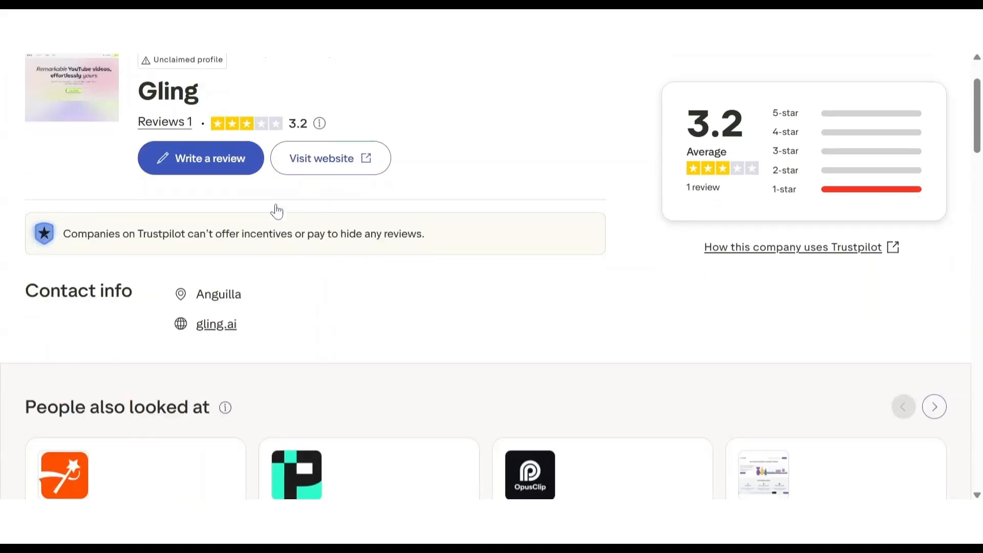
scroll(361, 449, down, 1)
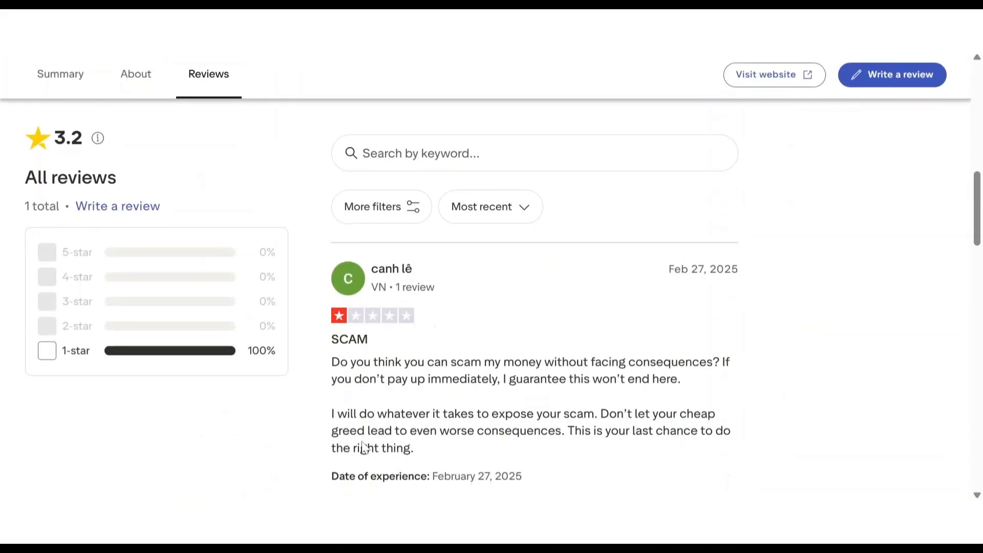
scroll(362, 449, down, 1)
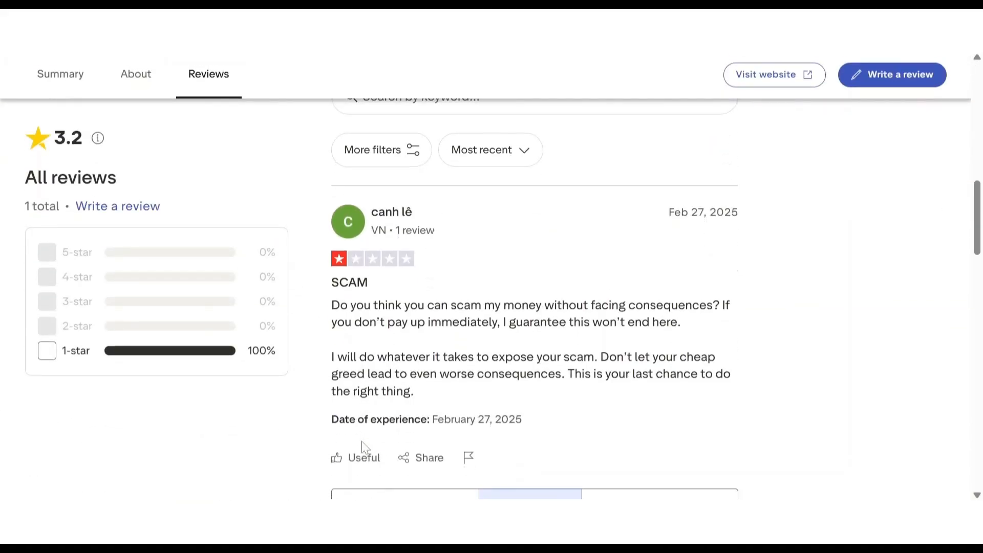
scroll(363, 448, down, 1)
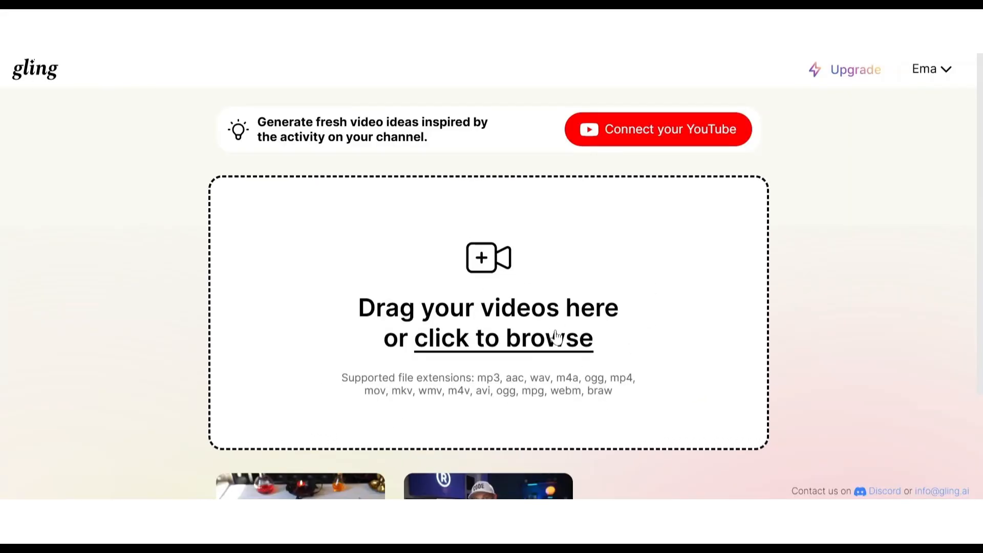
Step: In the spell book video project, move the purple overlay clip earlier on the timeline so it starts at about 20 seconds
scroll(551, 303, down, 2)
scroll(538, 302, up, 2)
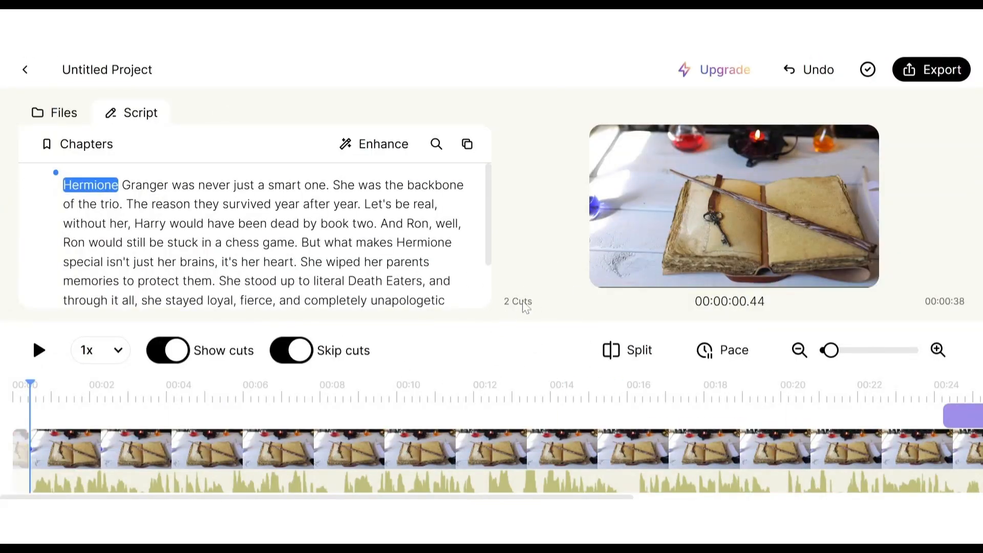
scroll(589, 440, right, 10)
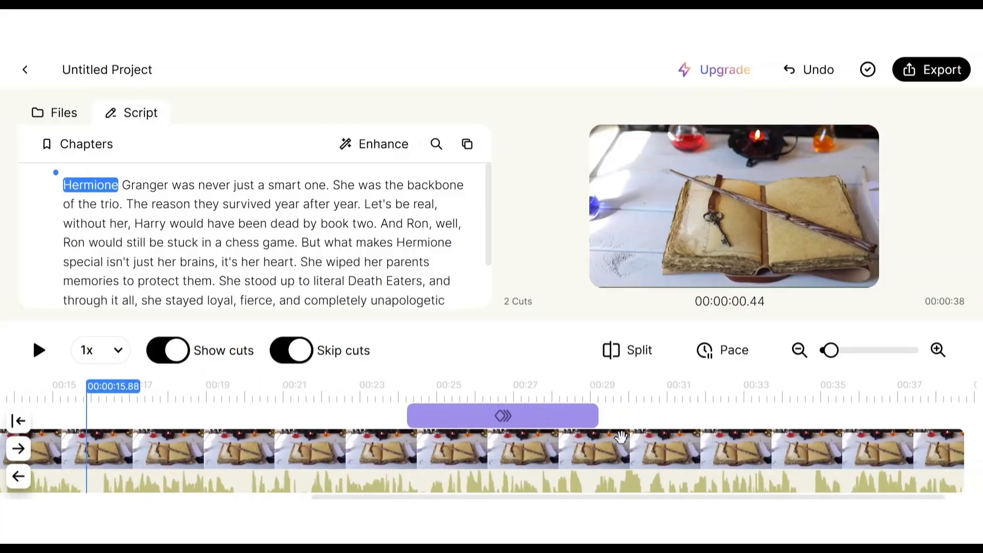
drag(530, 417, 378, 422)
scroll(379, 430, left, 6)
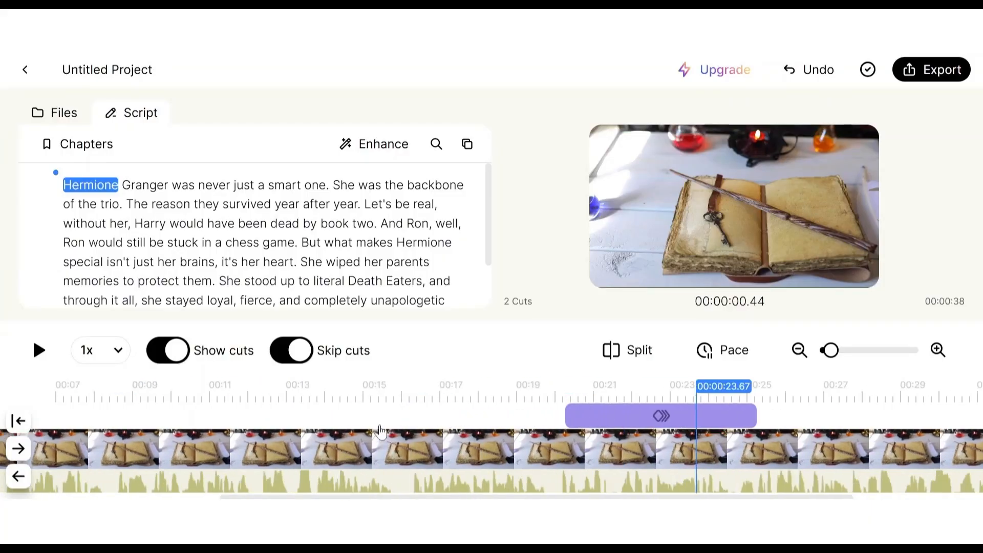
scroll(380, 430, right, 6)
scroll(378, 424, left, 10)
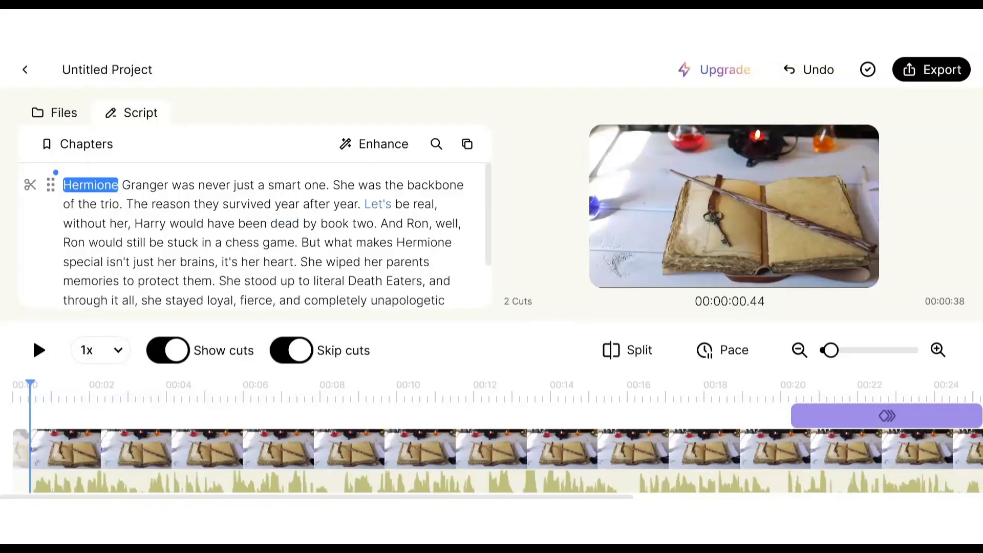
Step: Examine the project's full script and its video timeline, and select the main video clip
scroll(429, 198, down, 1)
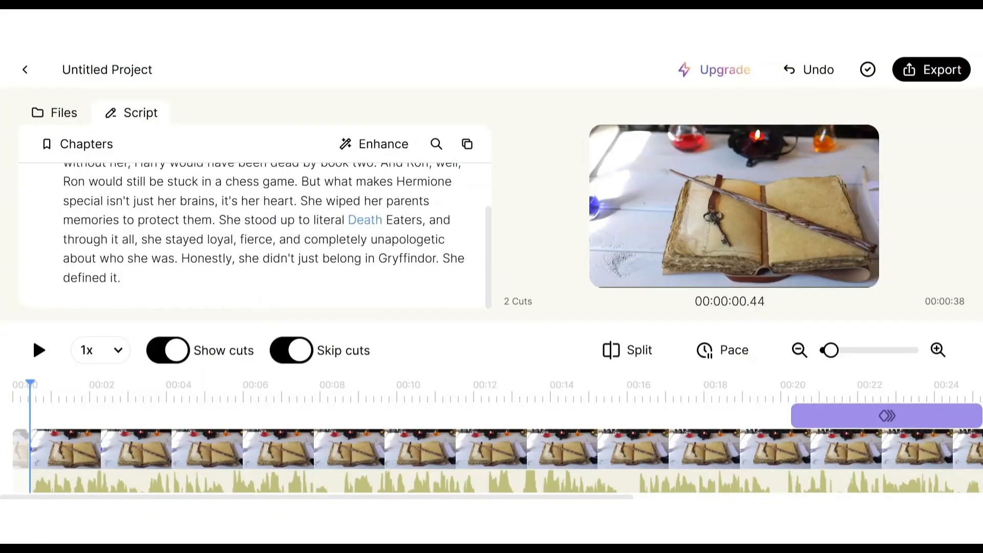
scroll(365, 221, up, 1)
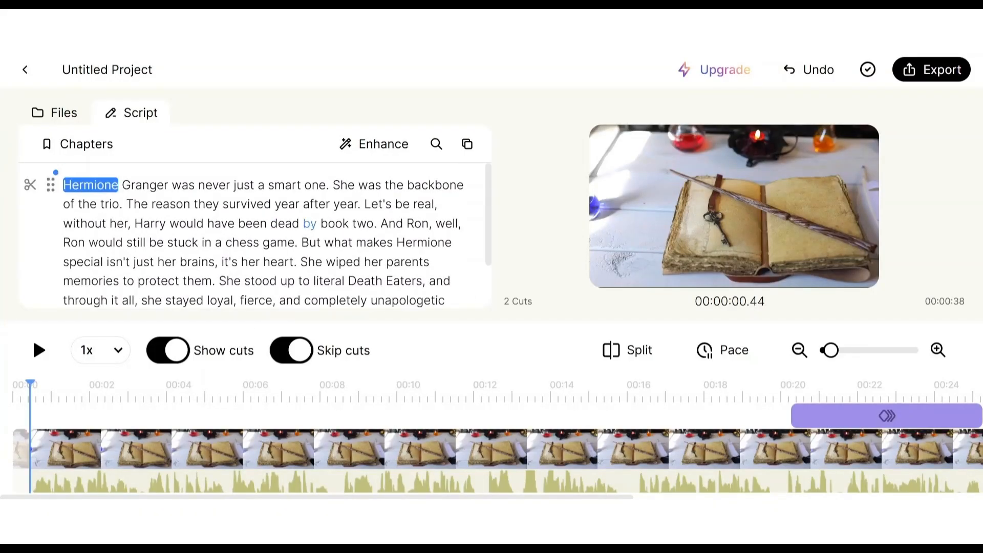
scroll(179, 460, left, 5)
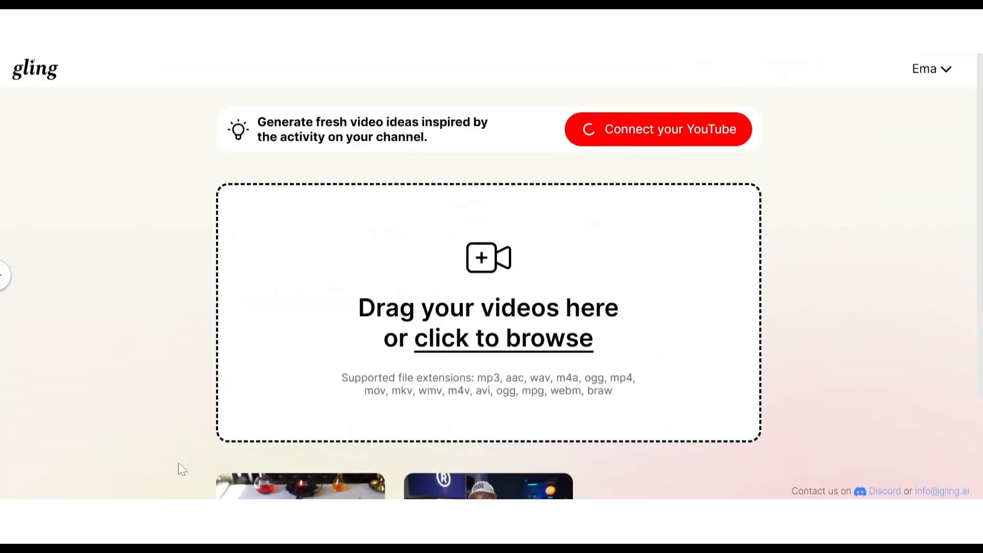
scroll(178, 462, right, 5)
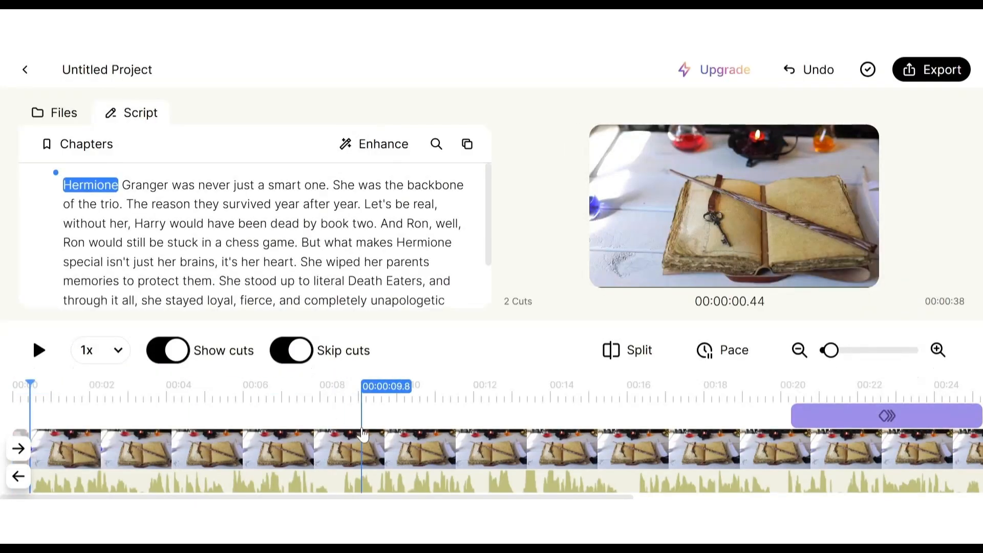
scroll(361, 440, right, 10)
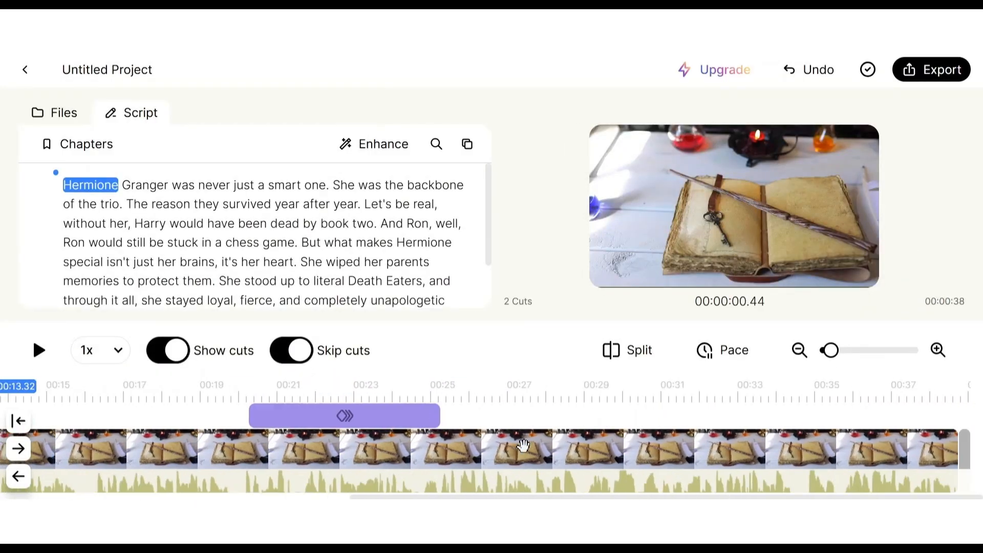
click(376, 450)
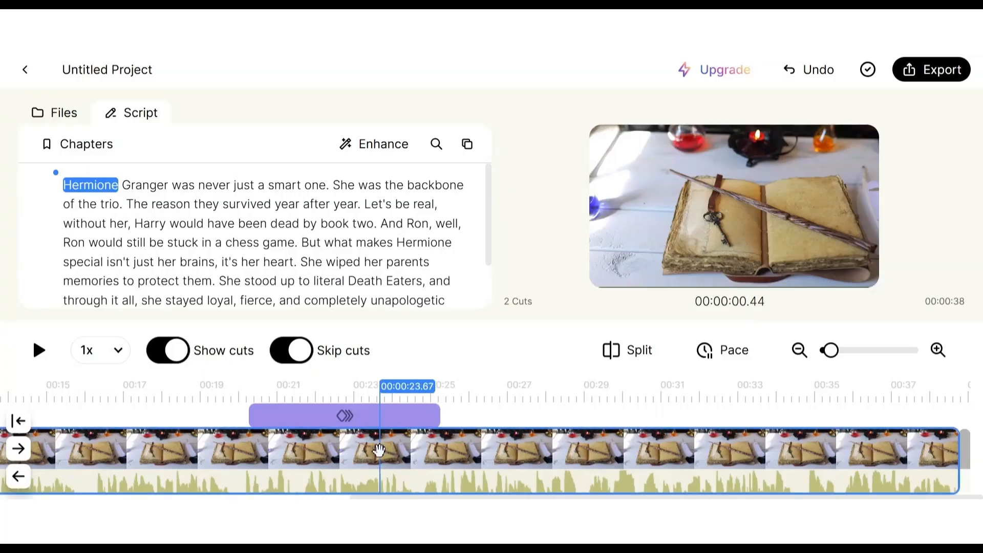
Step: Select the words "makes" and "Eaters" and the whole script paragraph in turn to inspect the text editing options
double_click(374, 245)
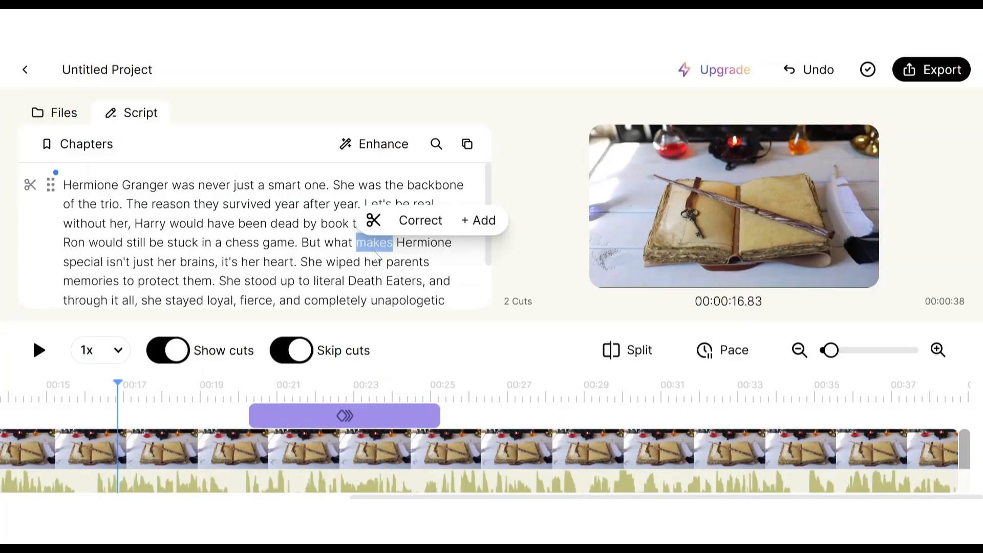
double_click(404, 281)
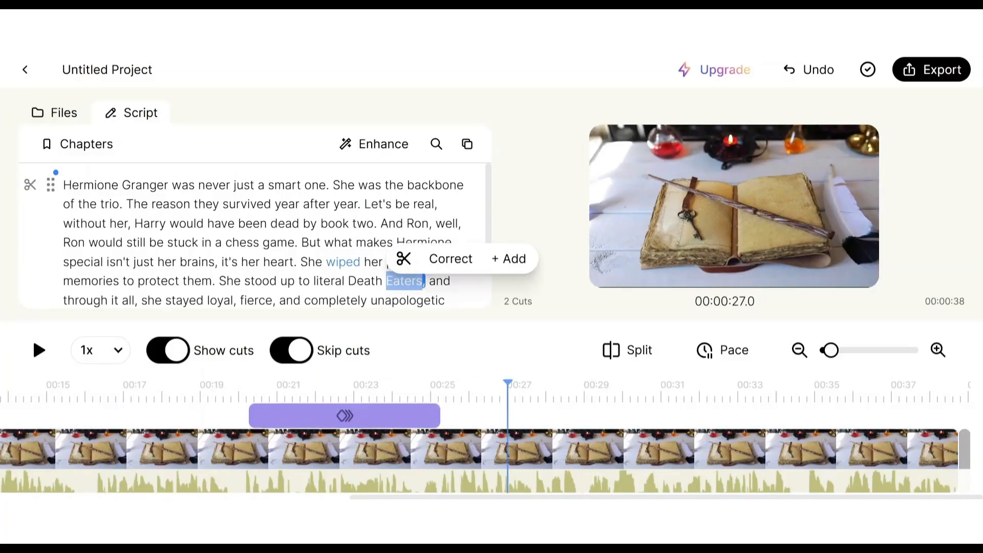
triple_click(347, 205)
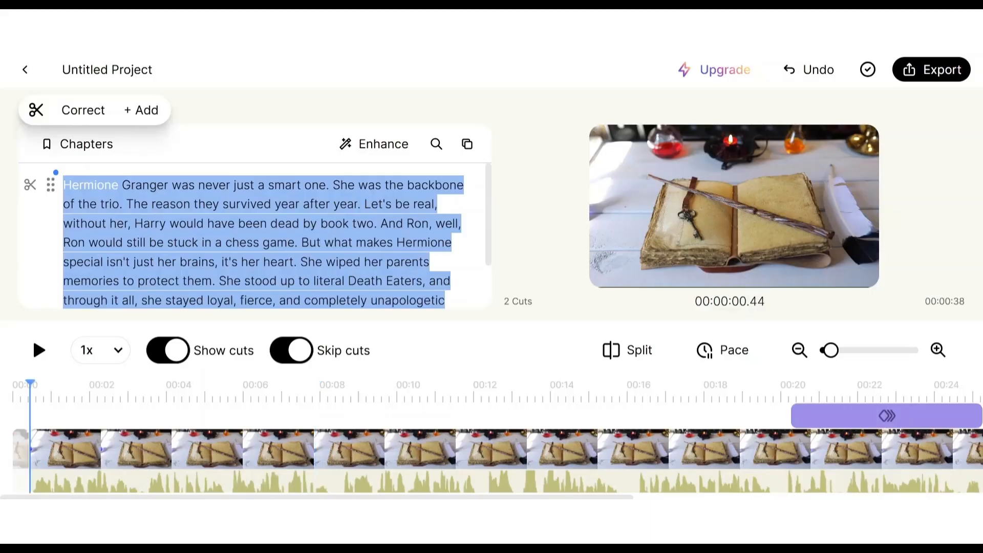
Step: Try to cut the sentence "Let's be real, without her, Harry would have been dead by book two." from the script
click(348, 252)
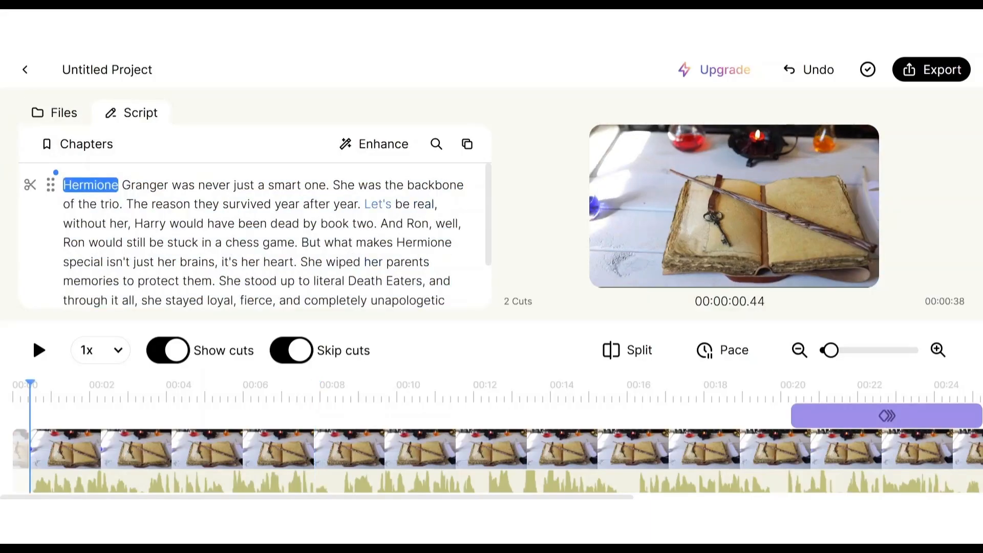
drag(362, 205, 377, 224)
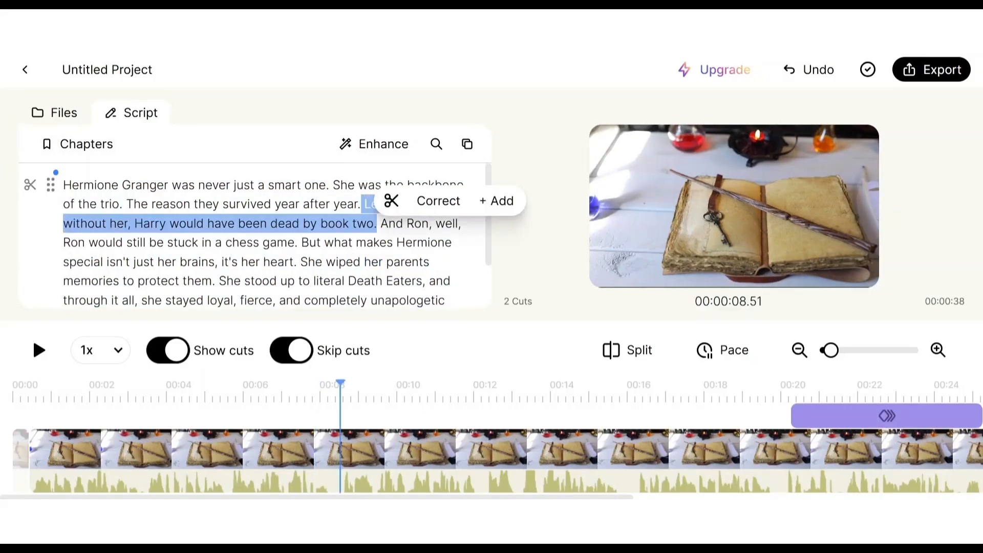
key(BackSpace)
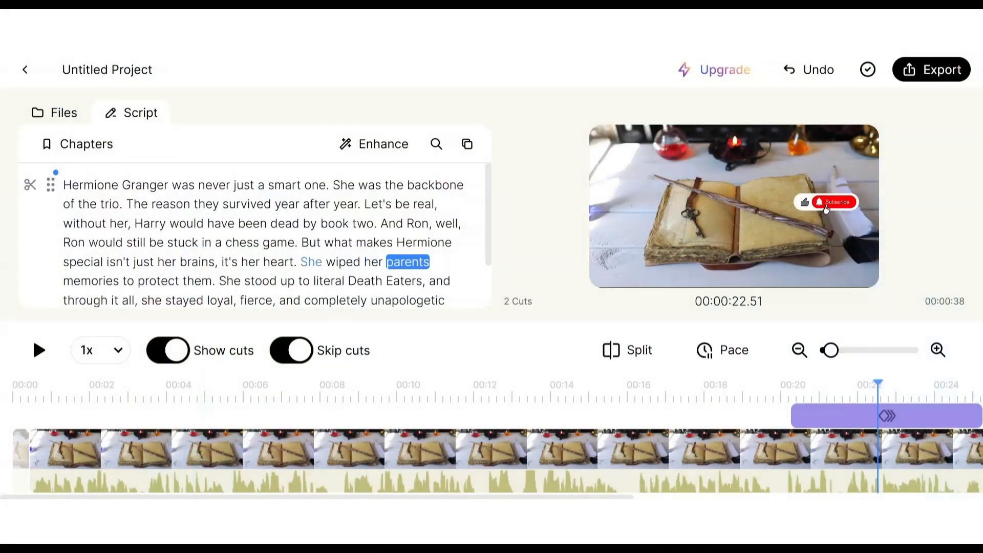
Step: Turn on smart captions for the video and preview them at about 5 and 15 seconds on the timeline
click(311, 261)
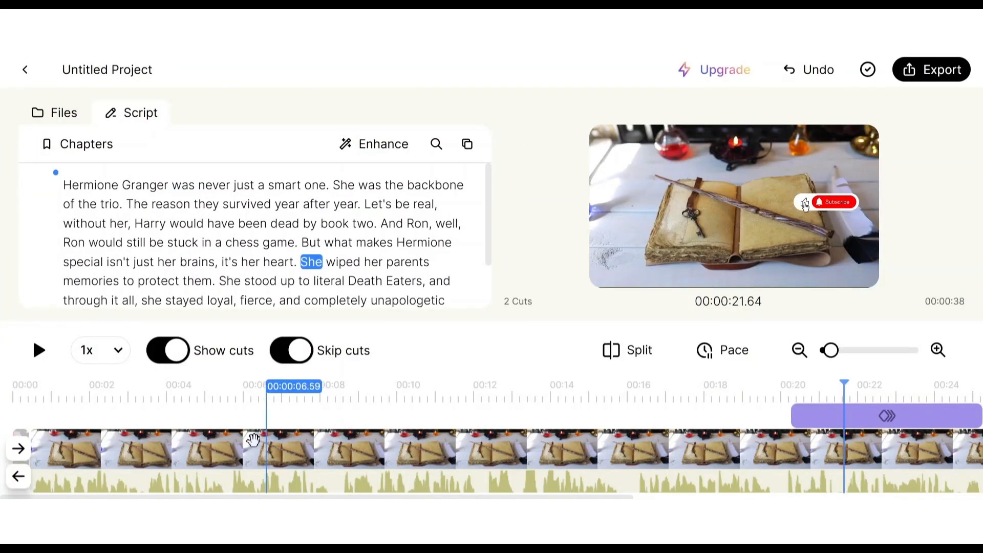
click(202, 404)
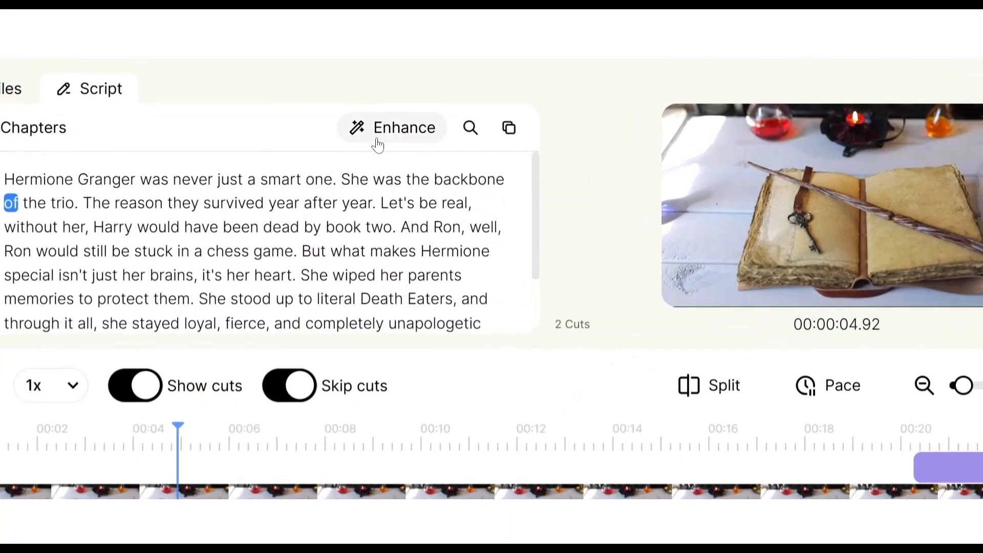
click(364, 149)
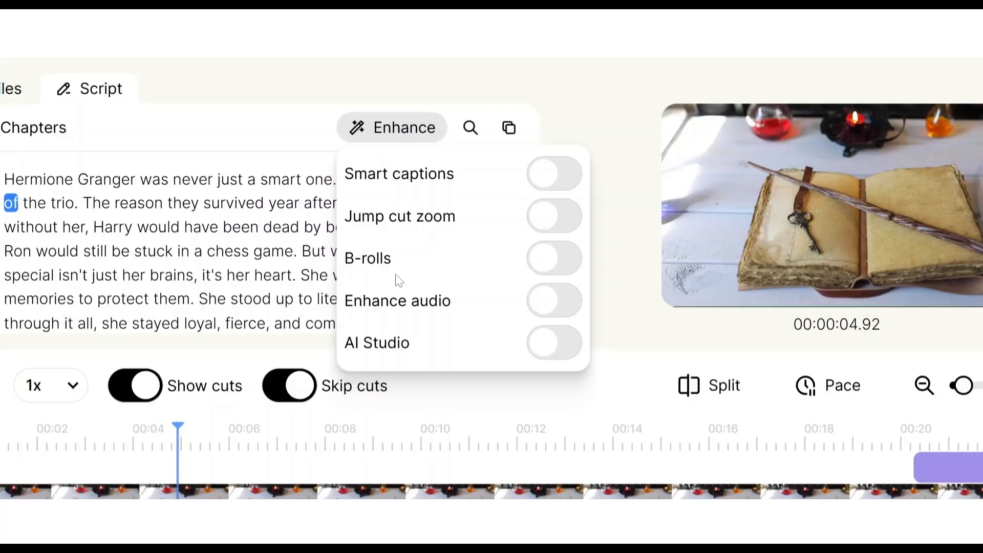
click(550, 179)
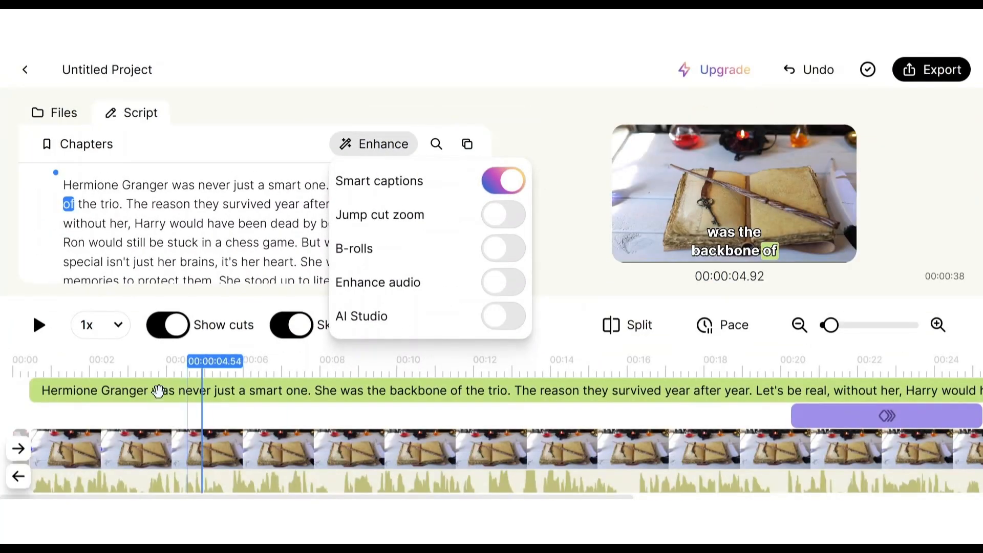
click(748, 240)
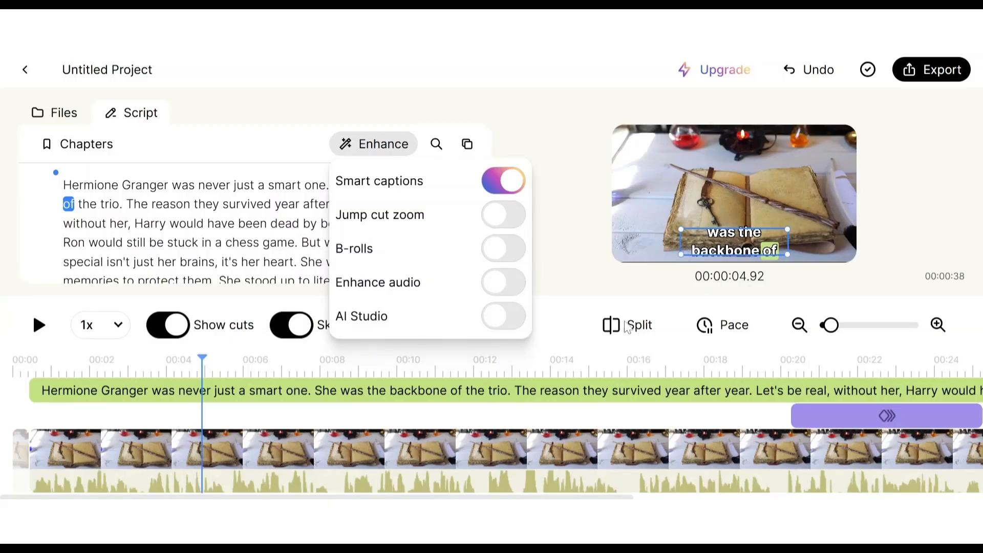
click(425, 410)
click(594, 414)
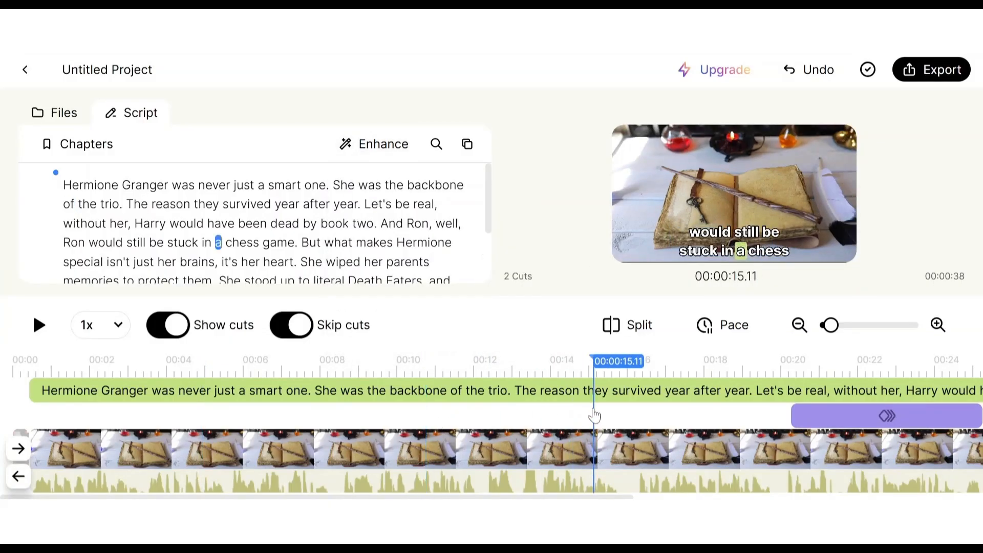
Step: Turn off smart captions and try the jump cut zoom enhancement, switching it on and off again
click(385, 145)
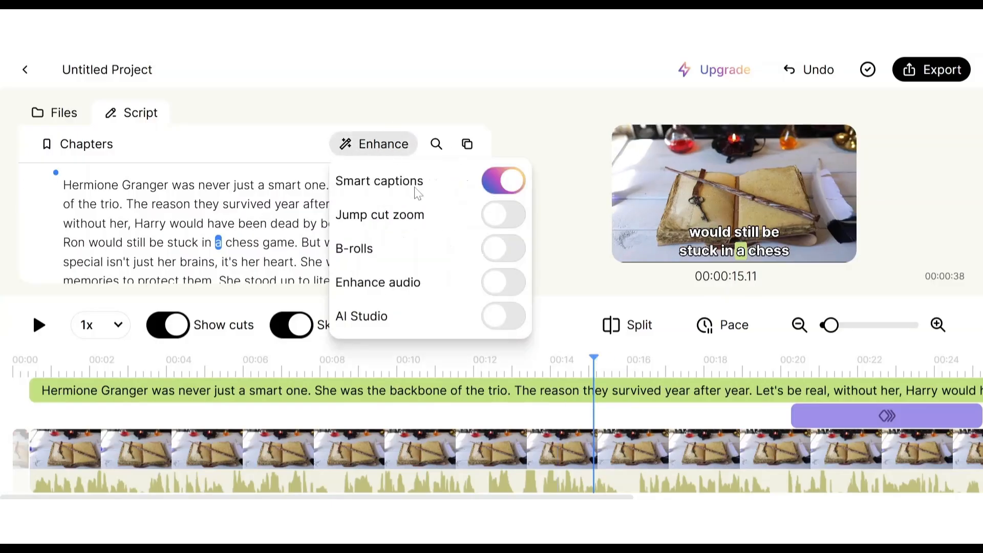
click(504, 215)
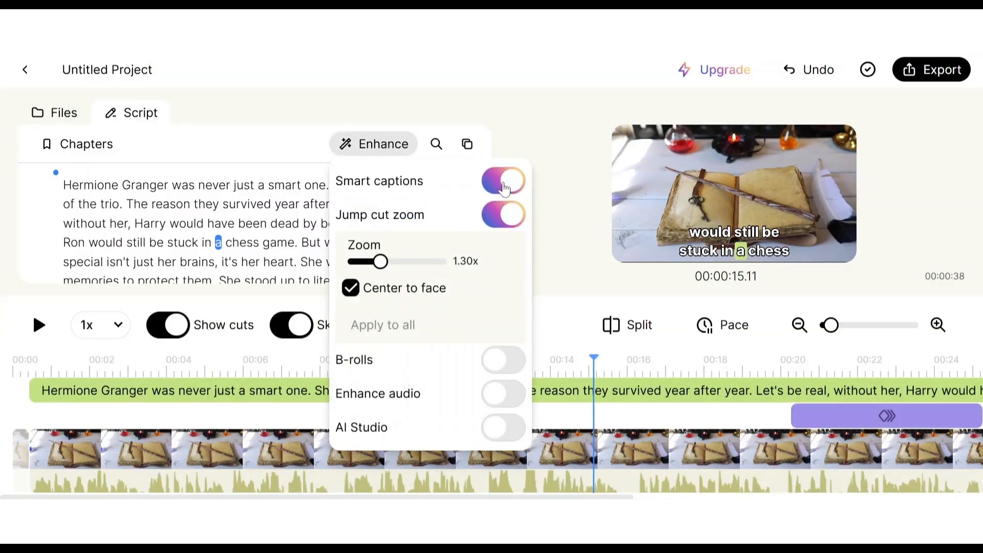
click(504, 184)
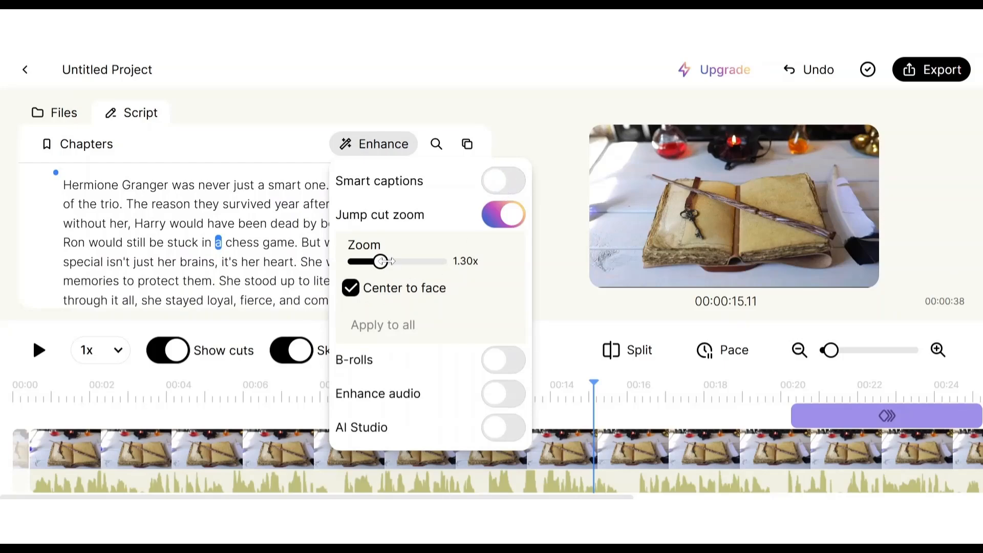
mouse_move(391, 261)
mouse_down()
mouse_move(416, 262)
mouse_move(389, 262)
mouse_up()
click(510, 215)
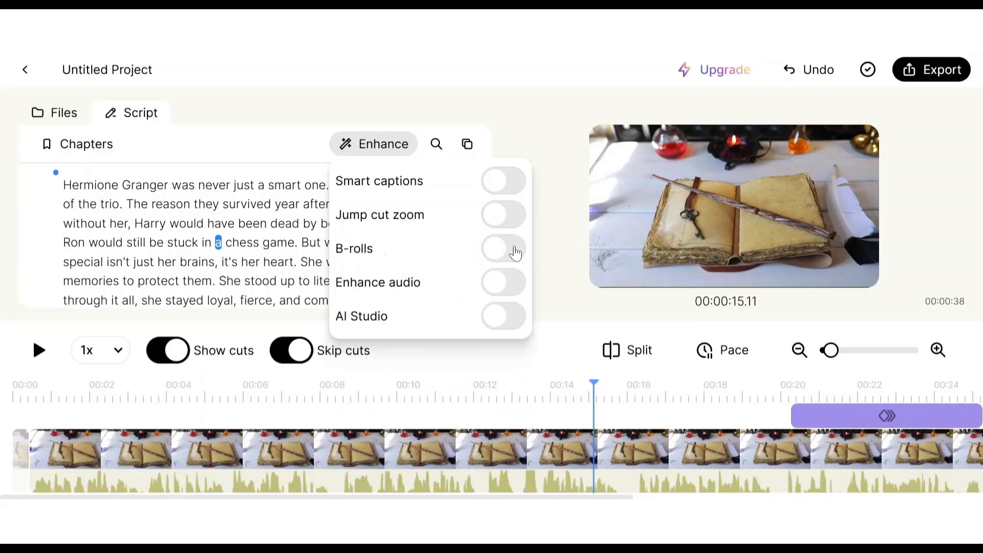
Step: Try the automatic B-rolls, switch them off again, and turn on audio enhancement with Denoise audio
click(515, 253)
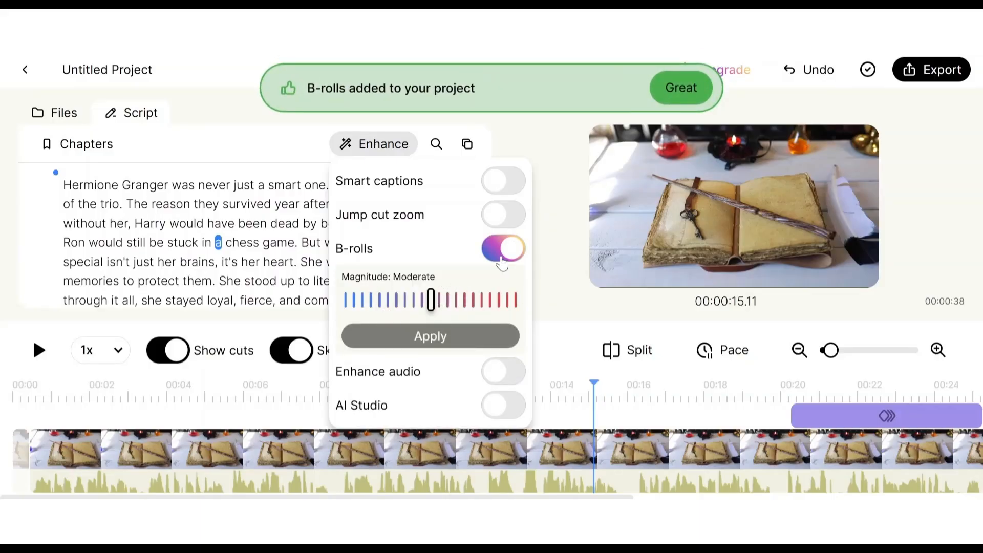
click(503, 260)
click(506, 284)
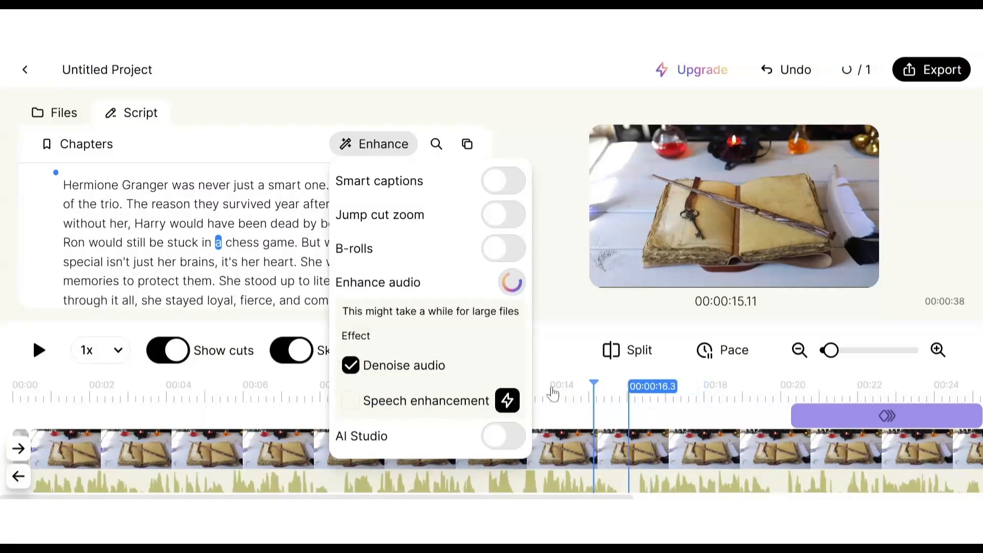
Step: Try generating an AI background in AI Studio and close the customization dialog without choosing one
click(494, 436)
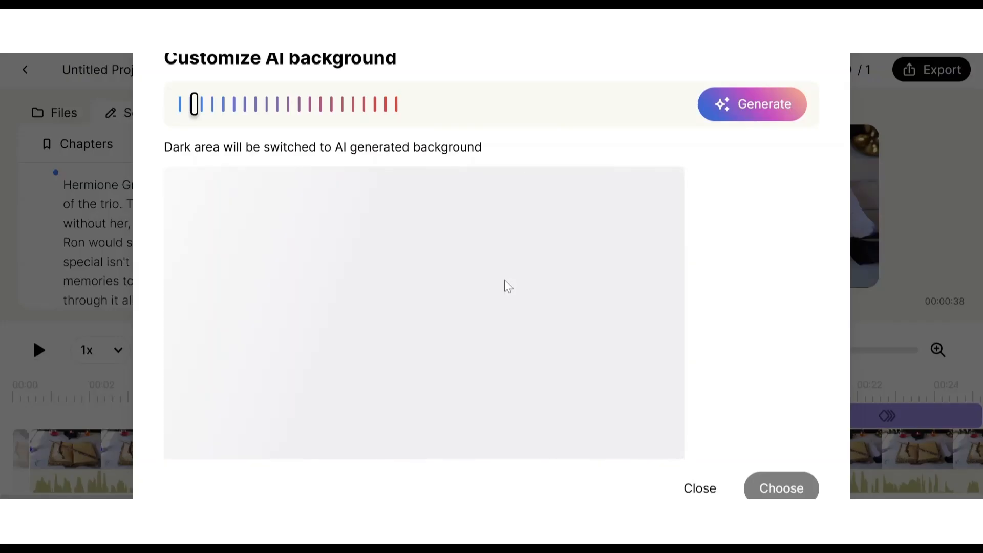
right_click(508, 285)
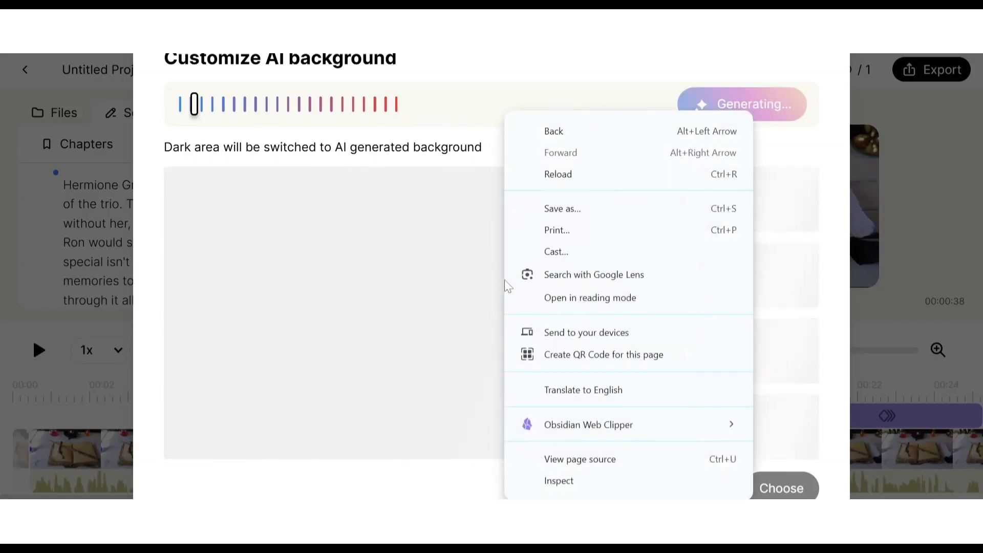
click(425, 164)
click(691, 486)
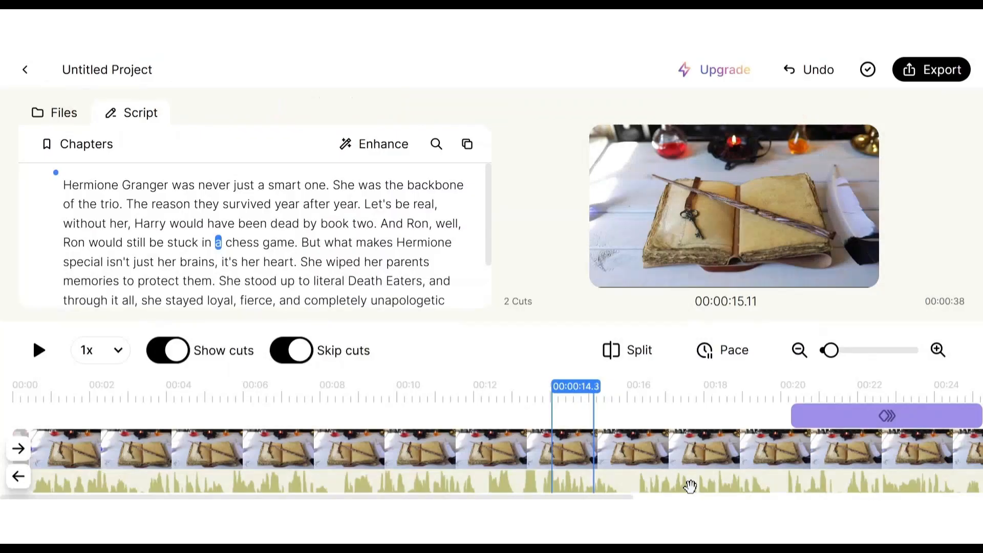
Step: Look along the video timeline past the purple overlay clip and return to its start
scroll(681, 438, right, 6)
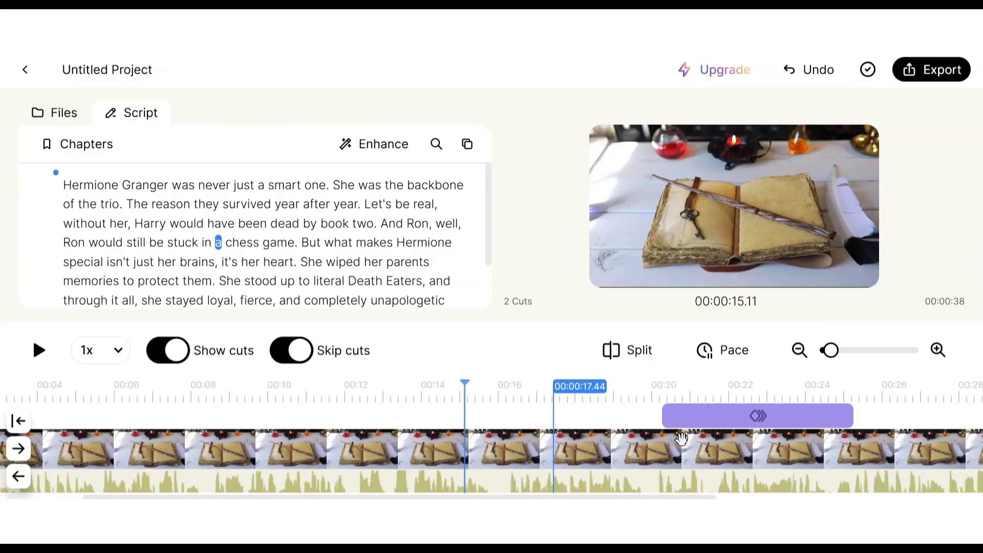
scroll(681, 438, right, 4)
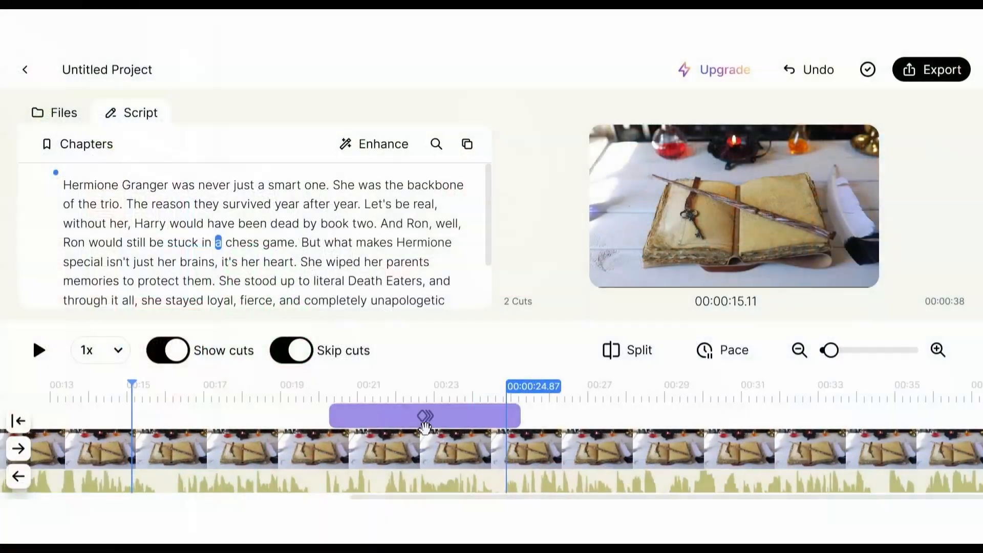
scroll(425, 427, left, 6)
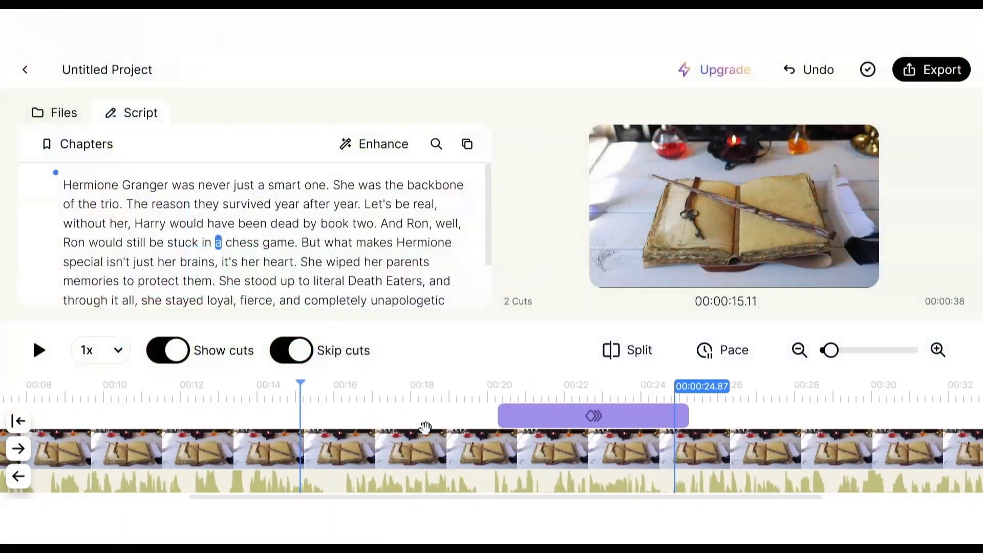
scroll(425, 426, left, 2)
scroll(424, 427, left, 2)
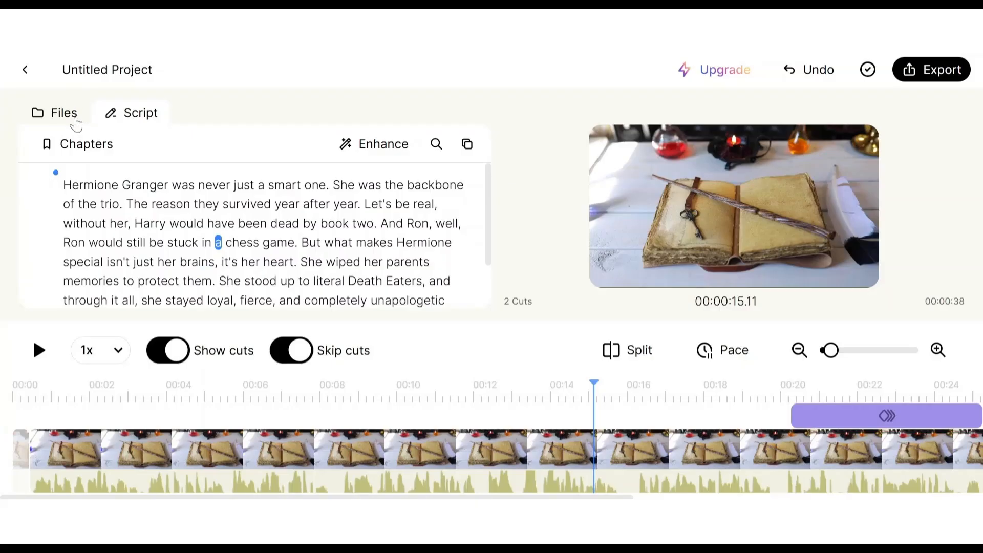
scroll(328, 240, down, 1)
scroll(329, 240, up, 1)
Step: Inspect the project's file list and look further along the timeline
click(63, 114)
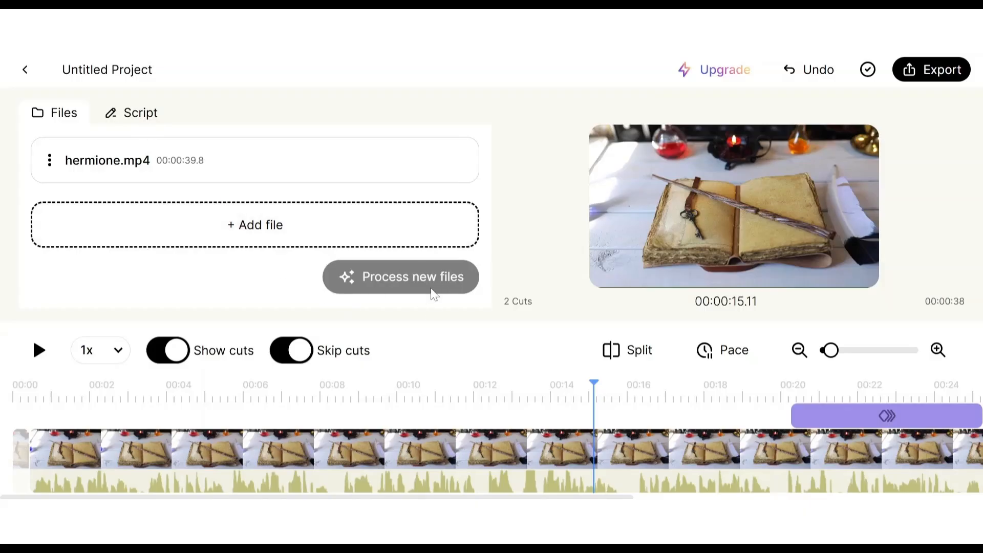
scroll(368, 433, right, 3)
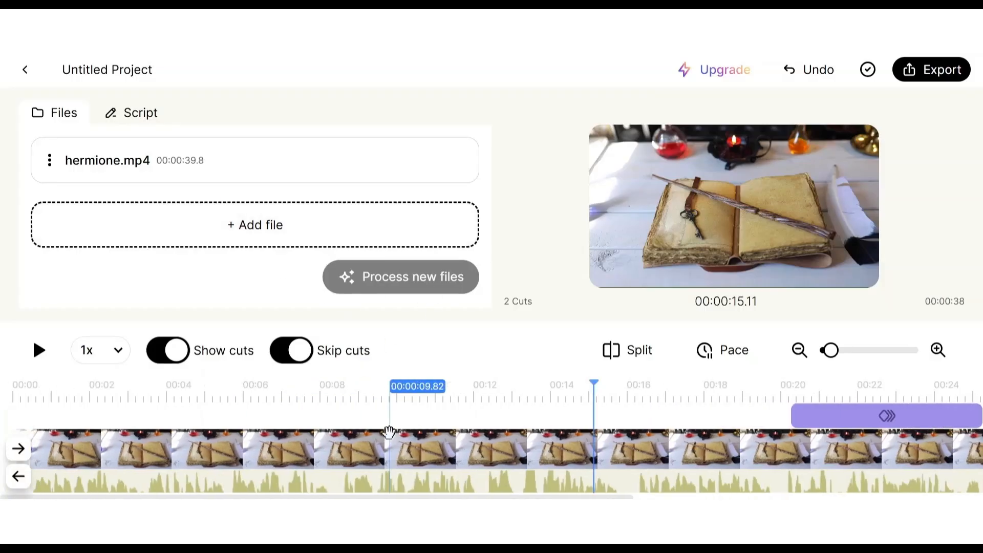
scroll(389, 431, right, 4)
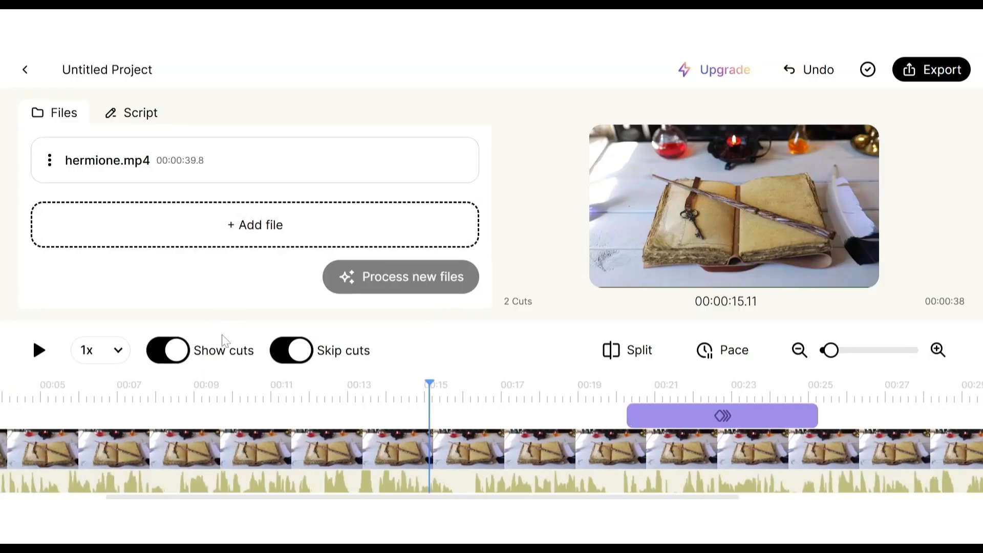
Step: Show the chapters beside the project's script and look through the script text
click(123, 116)
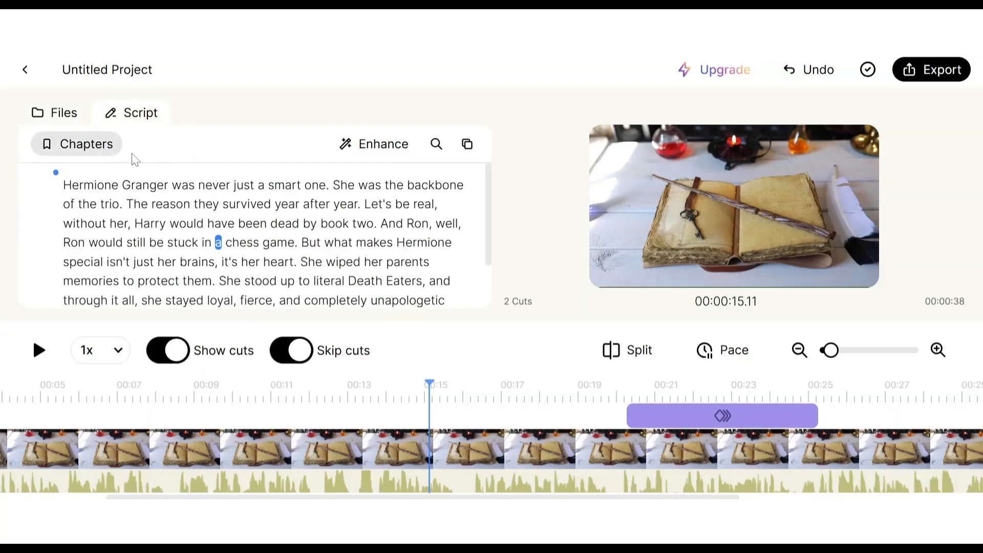
click(96, 159)
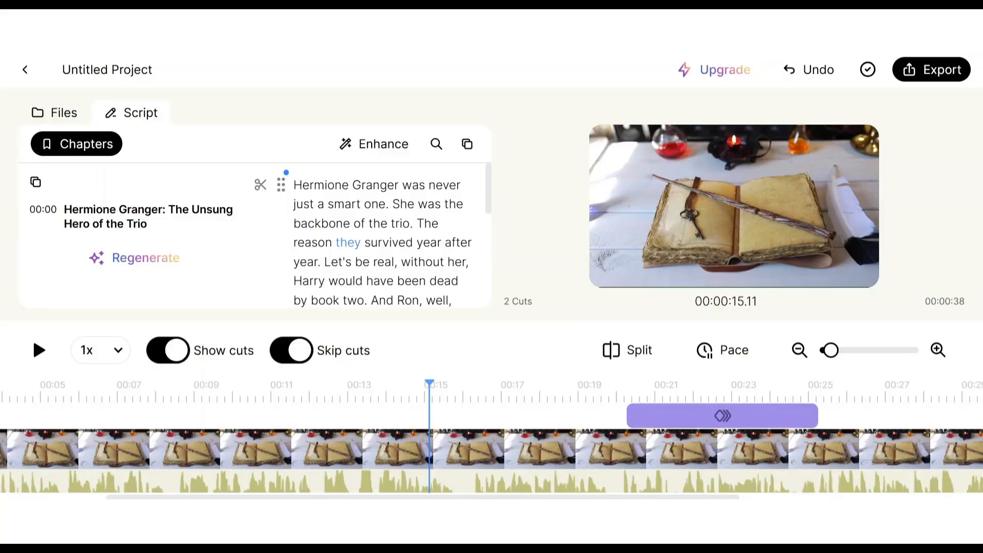
scroll(337, 240, down, 4)
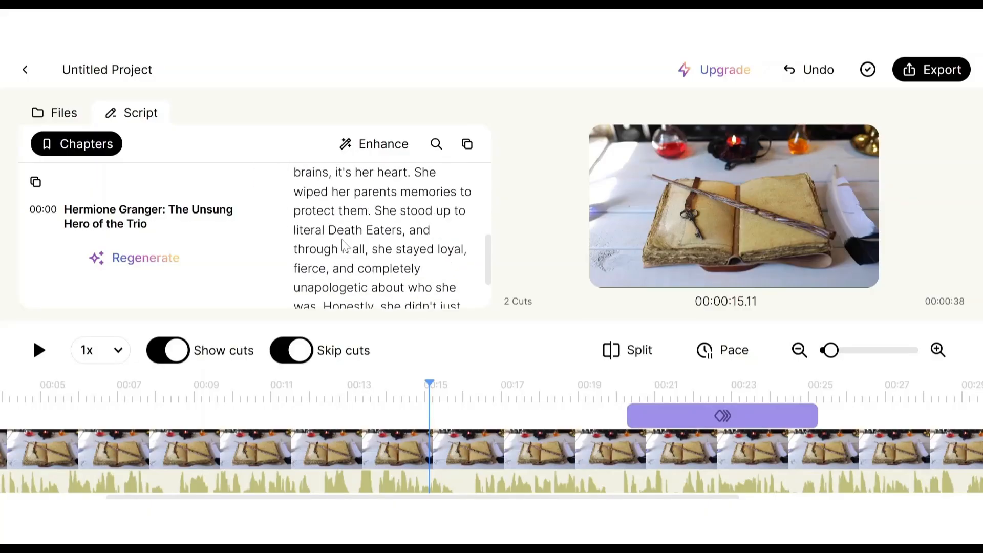
scroll(338, 238, up, 2)
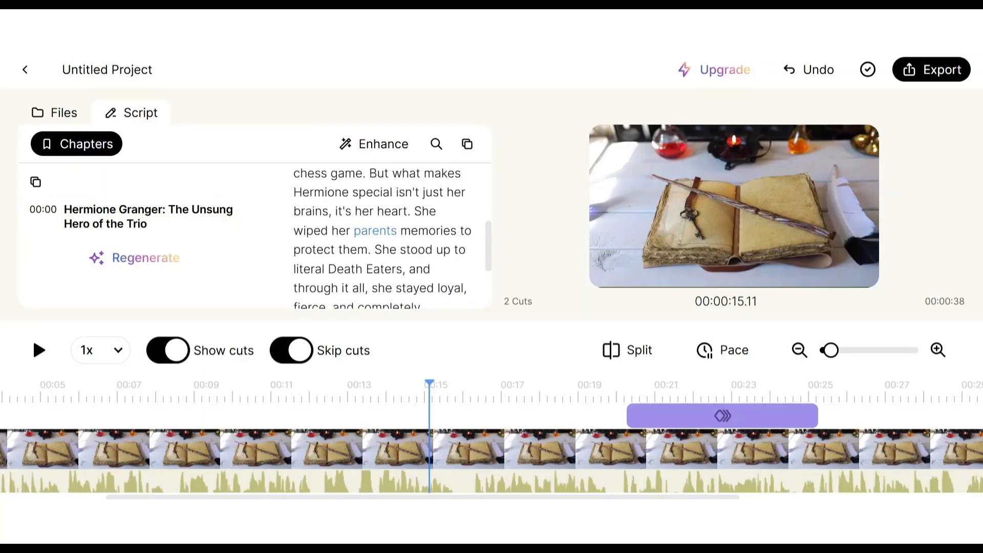
Step: Regenerate the video's chapters and check the script at about 11, 16 and 18 seconds on the timeline
click(287, 406)
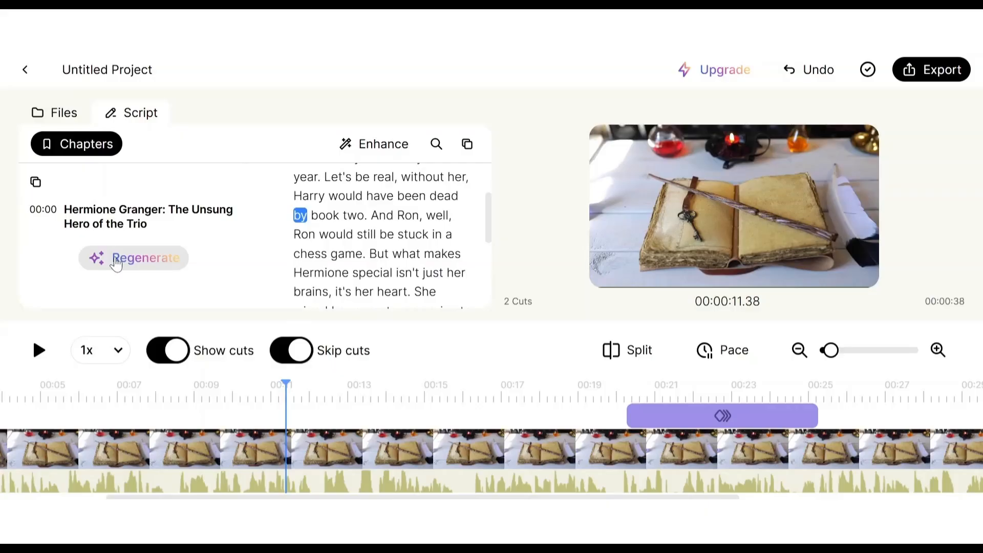
click(117, 261)
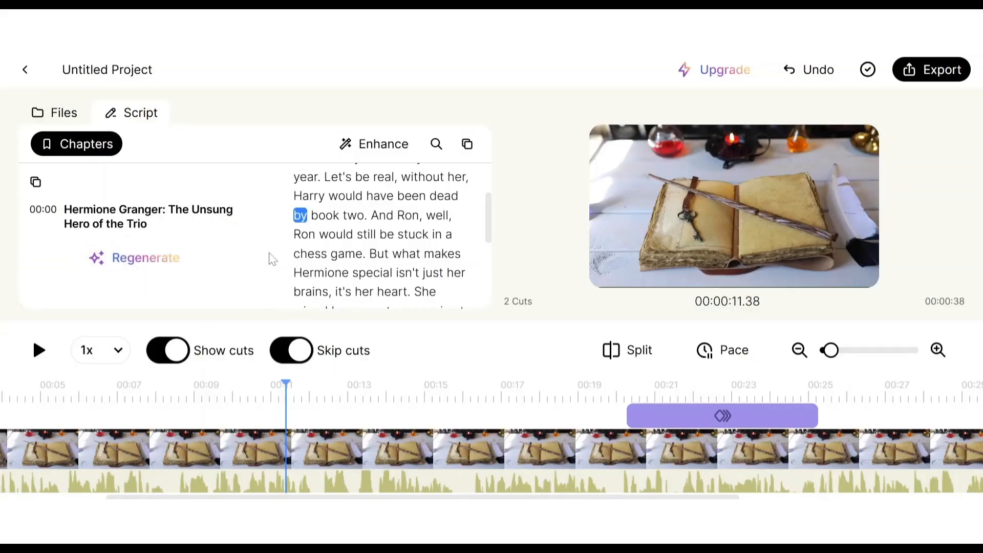
scroll(353, 256, down, 3)
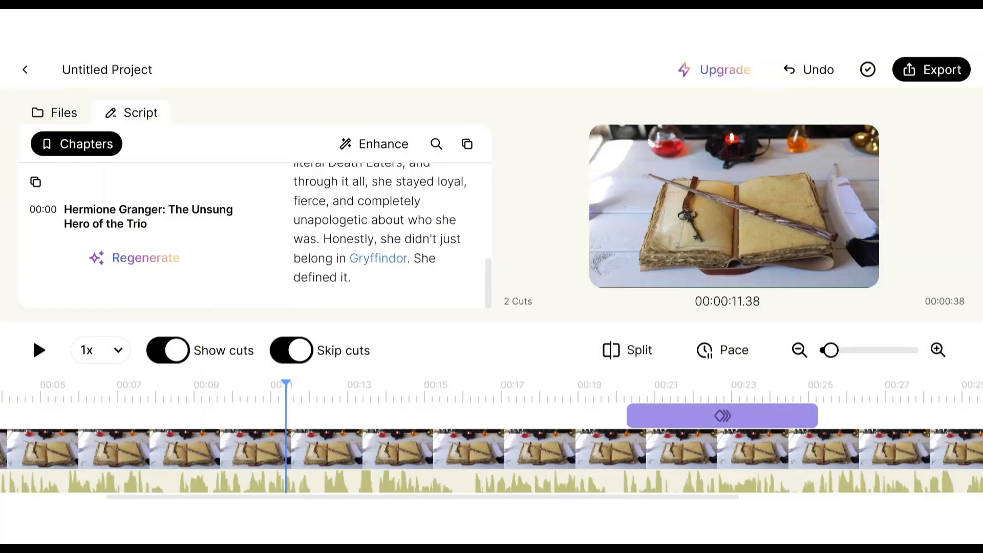
scroll(353, 256, up, 2)
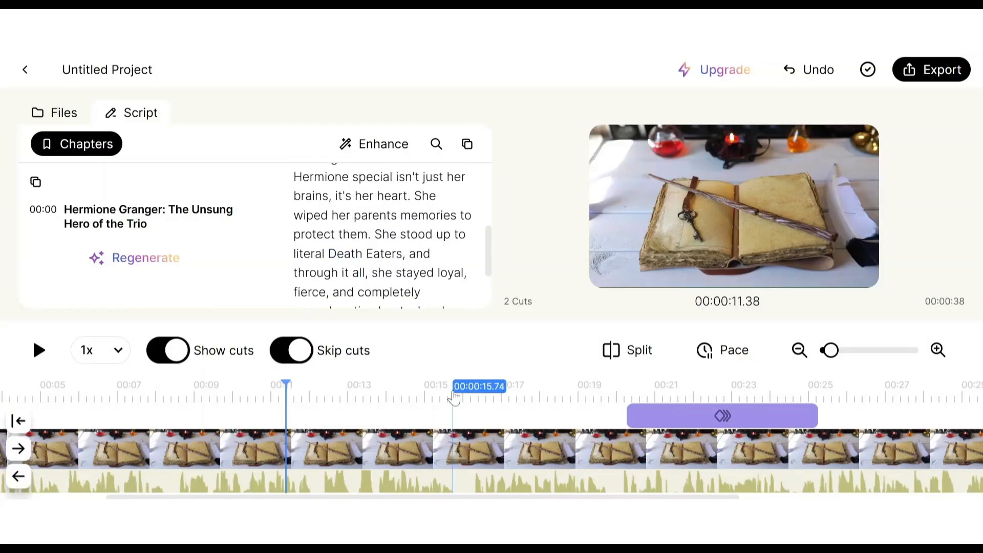
click(454, 395)
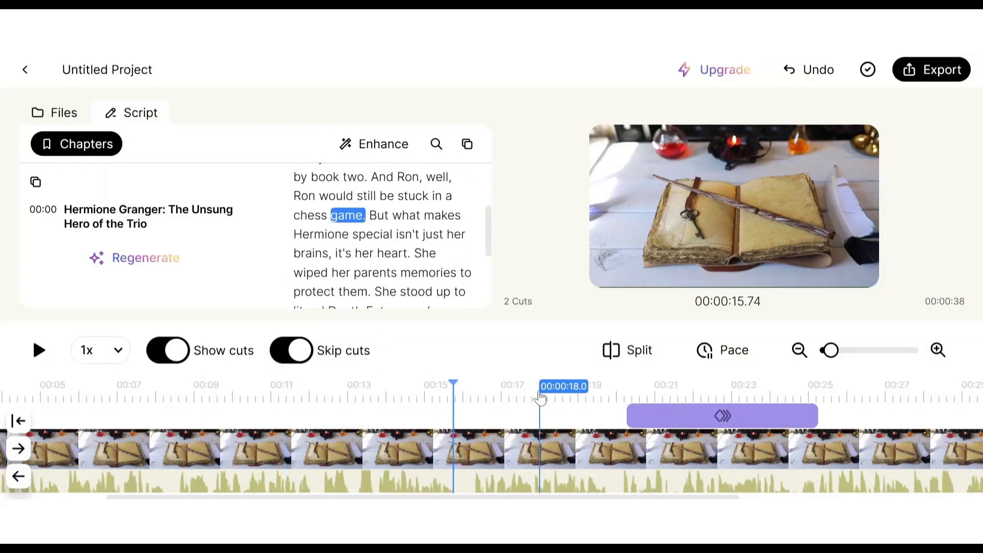
click(539, 396)
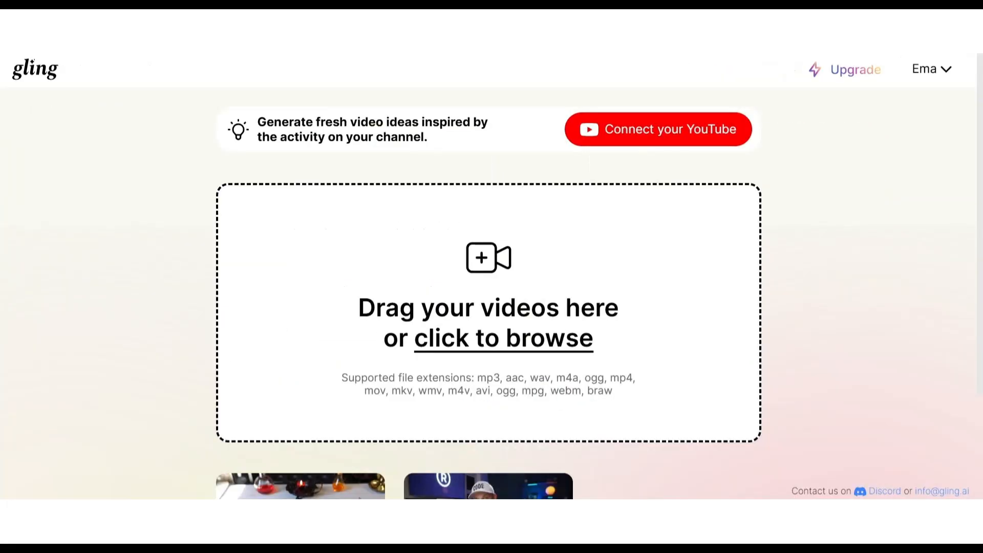
Step: Examine the feature sections on the Gling website about workflow, appearance and YouTube success
scroll(173, 261, down, 2)
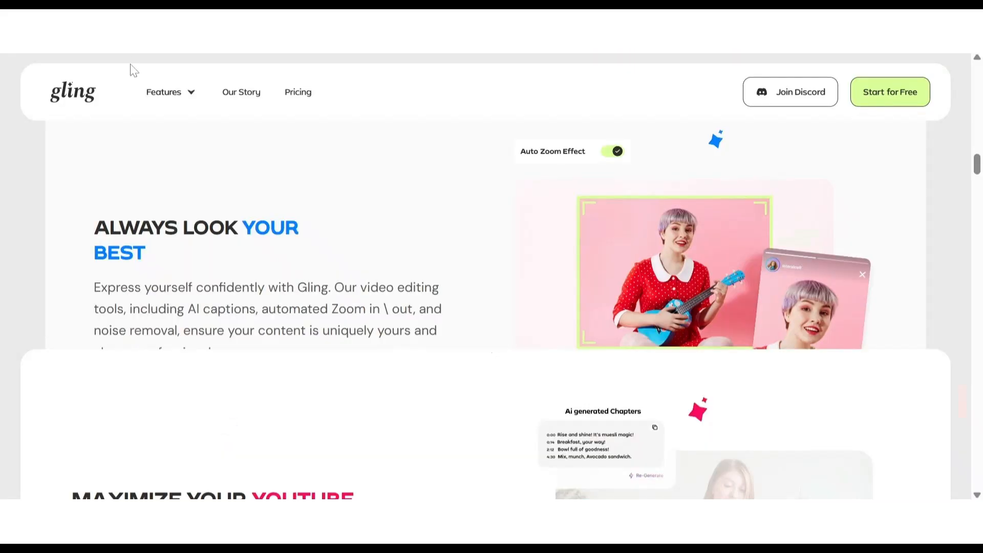
scroll(189, 299, down, 10)
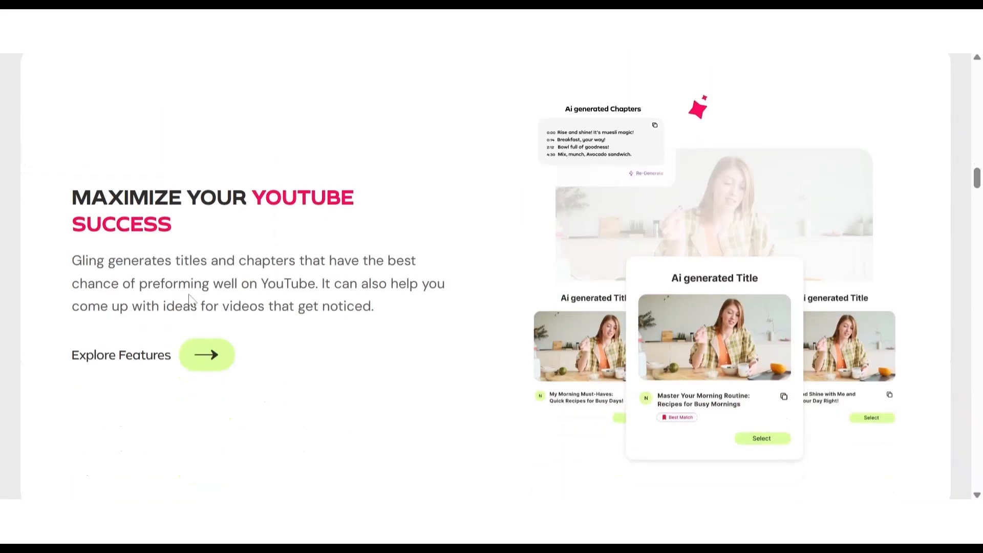
scroll(188, 294, up, 15)
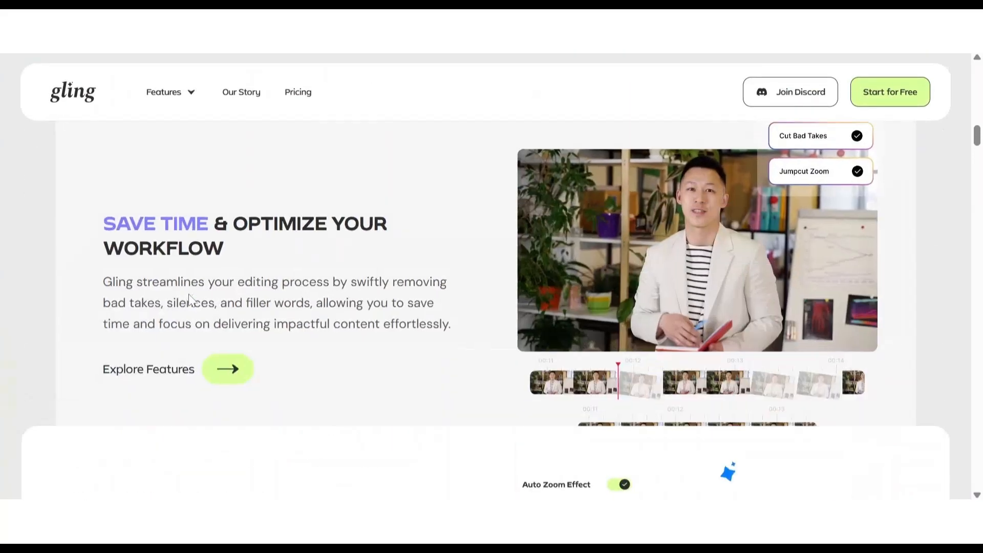
Step: Look over the Gling homepage's main headline, video showcase and the section on saving time and optimizing the workflow
scroll(189, 294, up, 5)
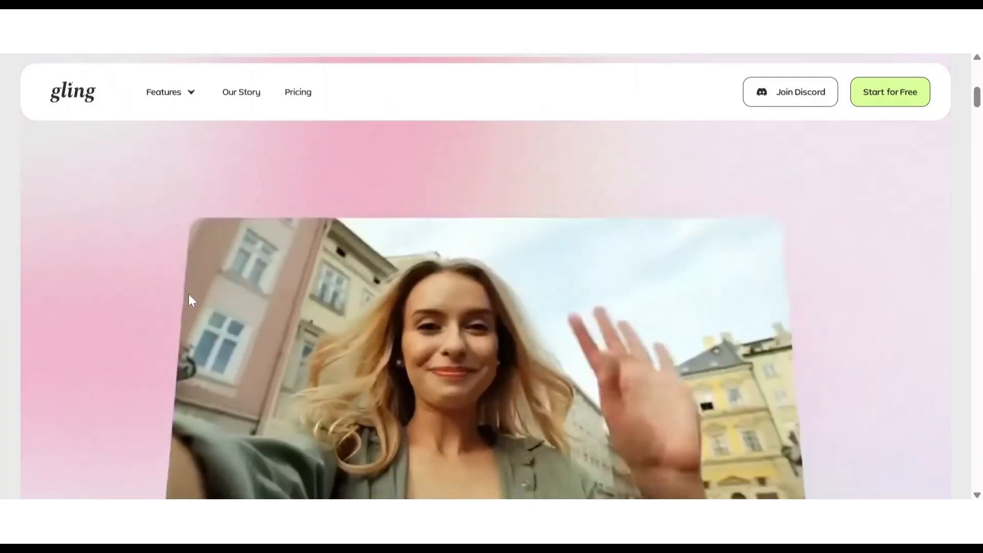
scroll(188, 294, down, 2)
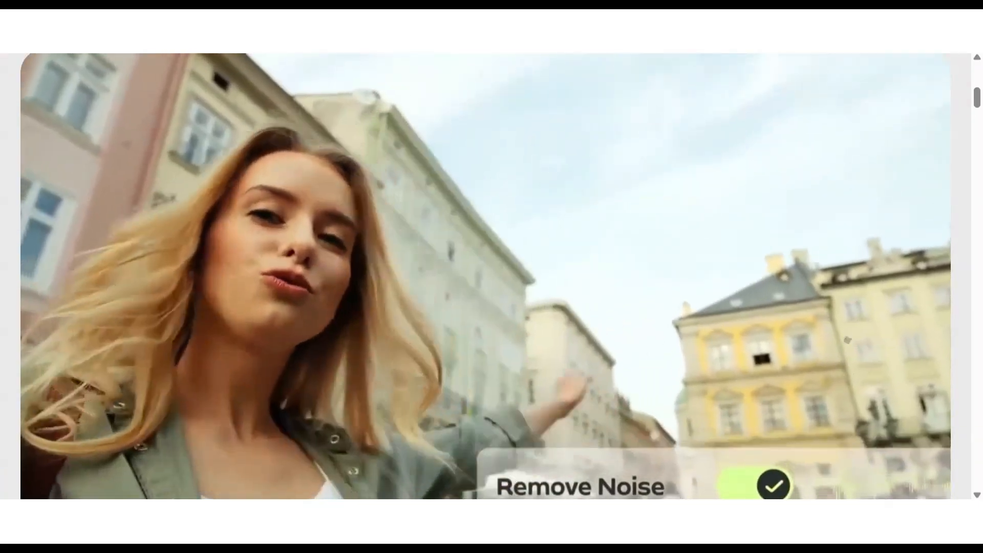
scroll(400, 321, up, 5)
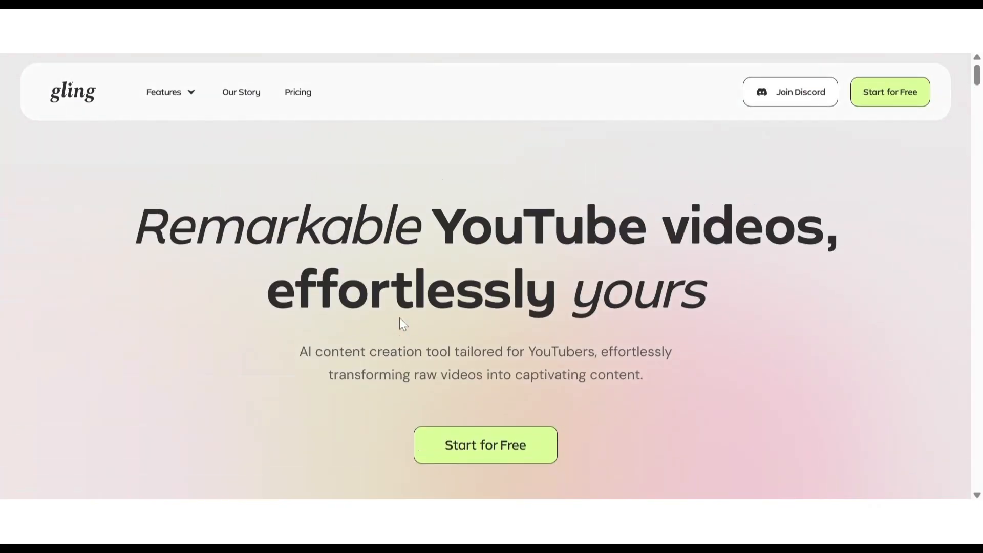
scroll(400, 322, down, 3)
scroll(399, 318, down, 5)
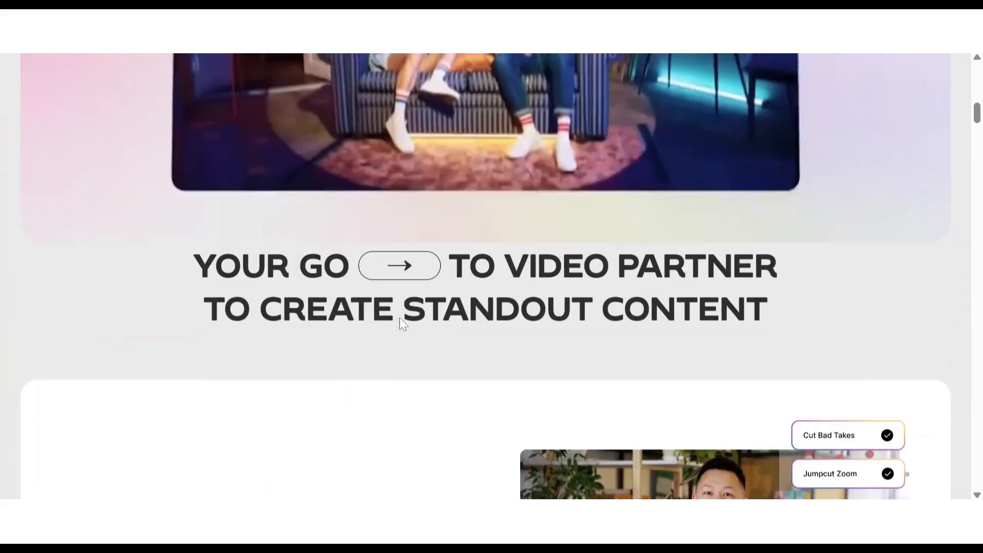
scroll(400, 317, up, 4)
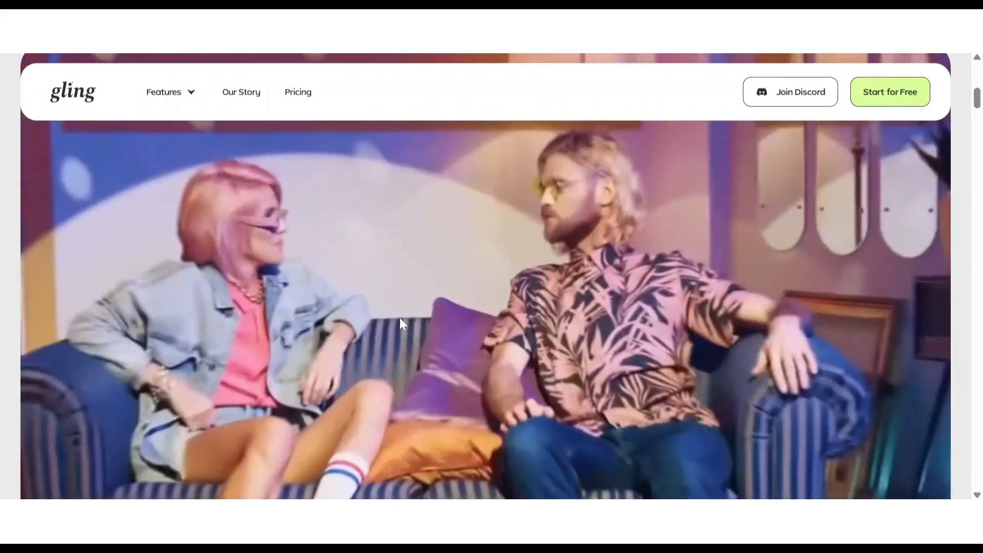
scroll(399, 317, down, 3)
scroll(399, 318, down, 7)
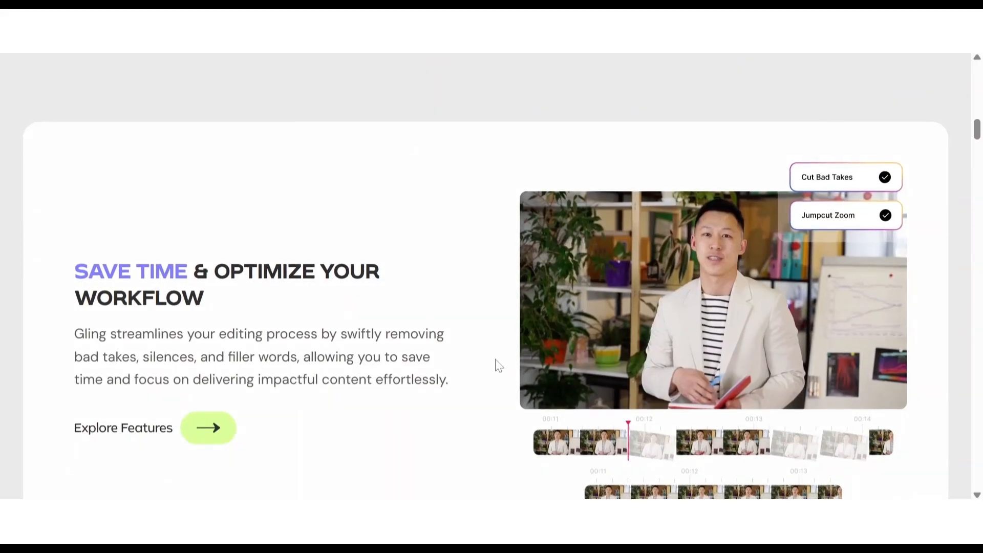
scroll(496, 364, up, 5)
scroll(495, 363, up, 3)
scroll(496, 363, down, 8)
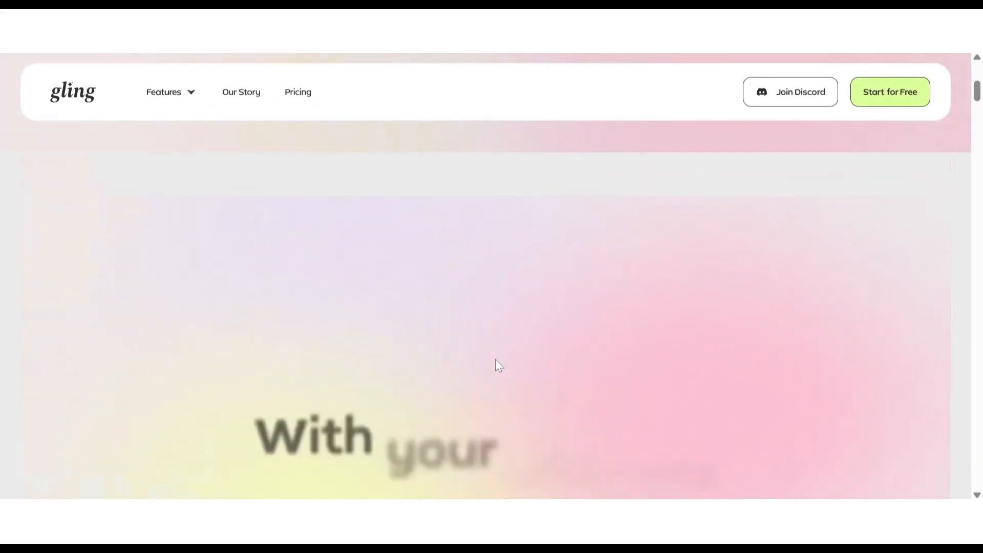
Step: Skim the homepage's feature sections and the "Work Smarter, Not Harder" guide as far as its Edit & Refine stage
scroll(495, 363, down, 5)
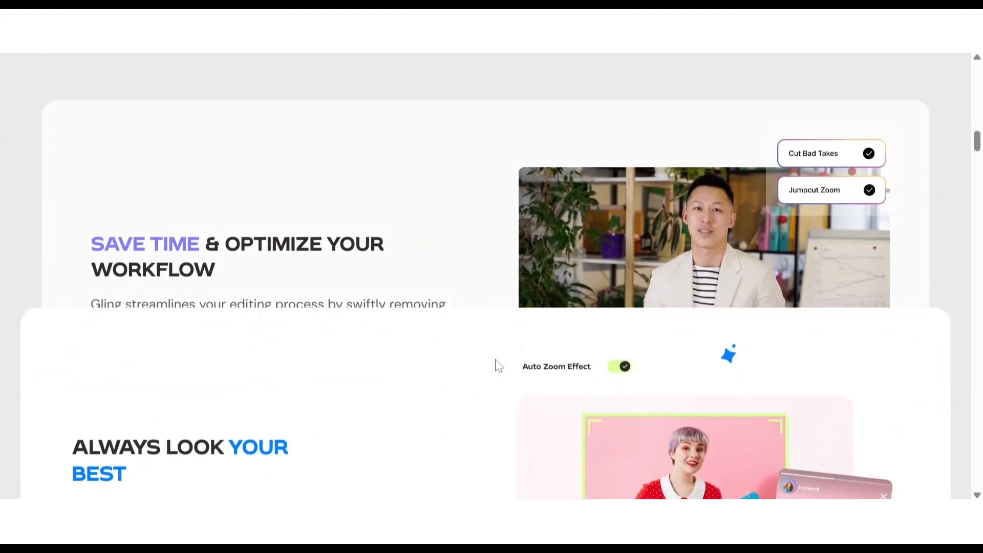
scroll(496, 364, down, 10)
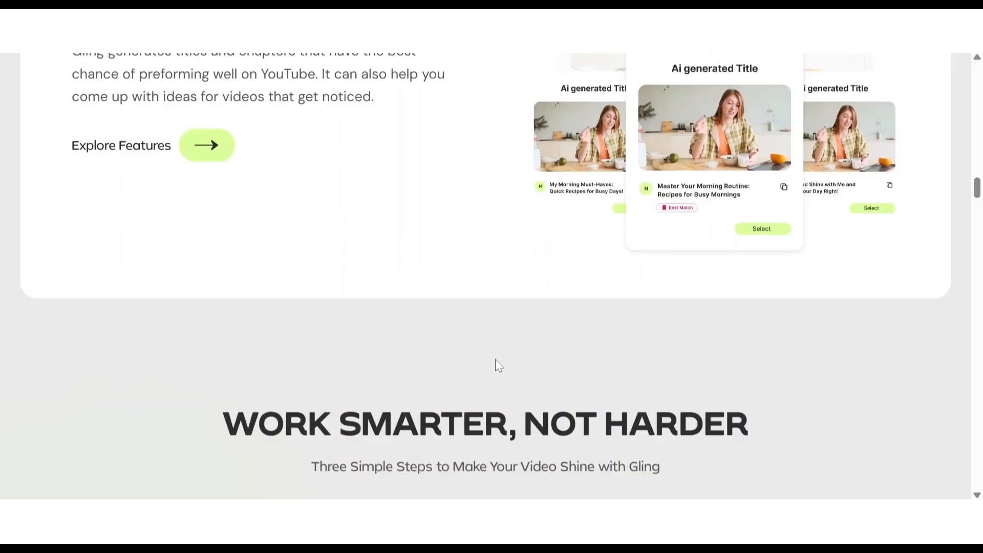
scroll(496, 364, down, 3)
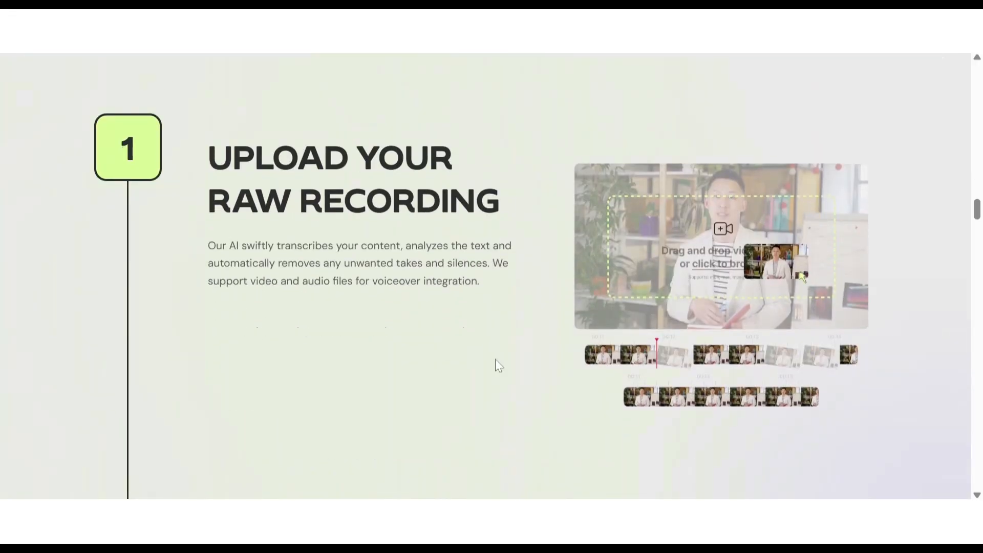
scroll(495, 361, down, 6)
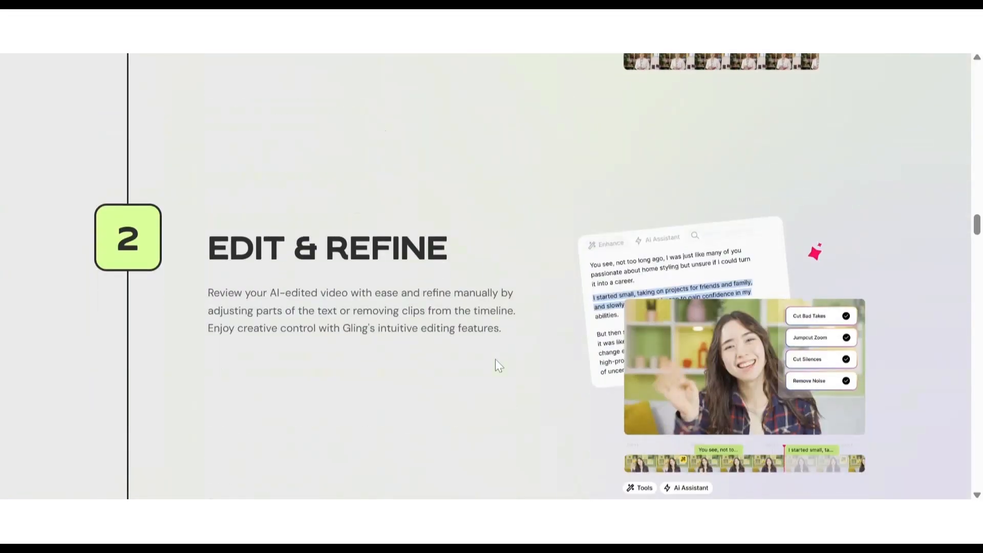
scroll(495, 361, down, 4)
scroll(495, 361, up, 16)
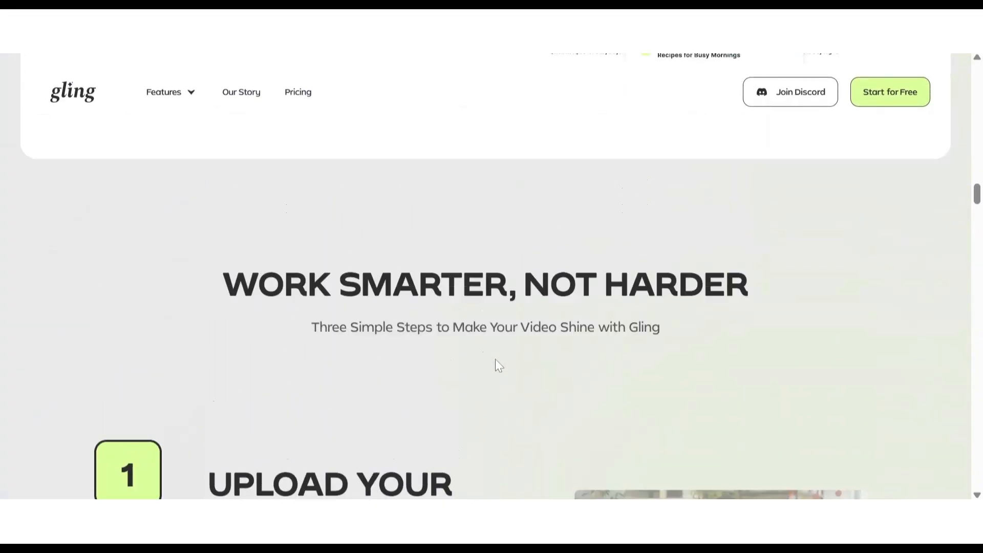
scroll(496, 361, up, 4)
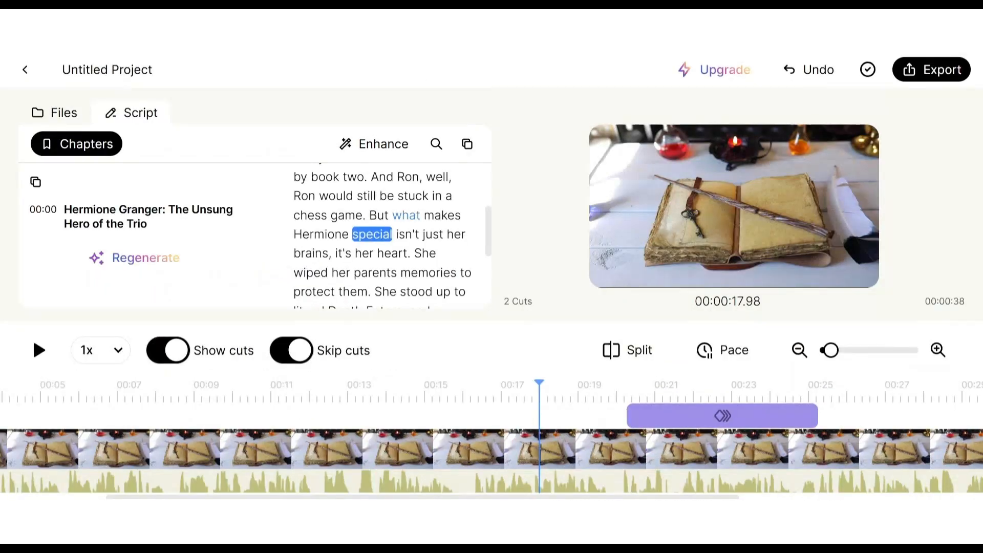
scroll(405, 231, up, 3)
Step: Read the homepage section on maximizing YouTube success with AI-generated titles and chapters
scroll(404, 231, down, 6)
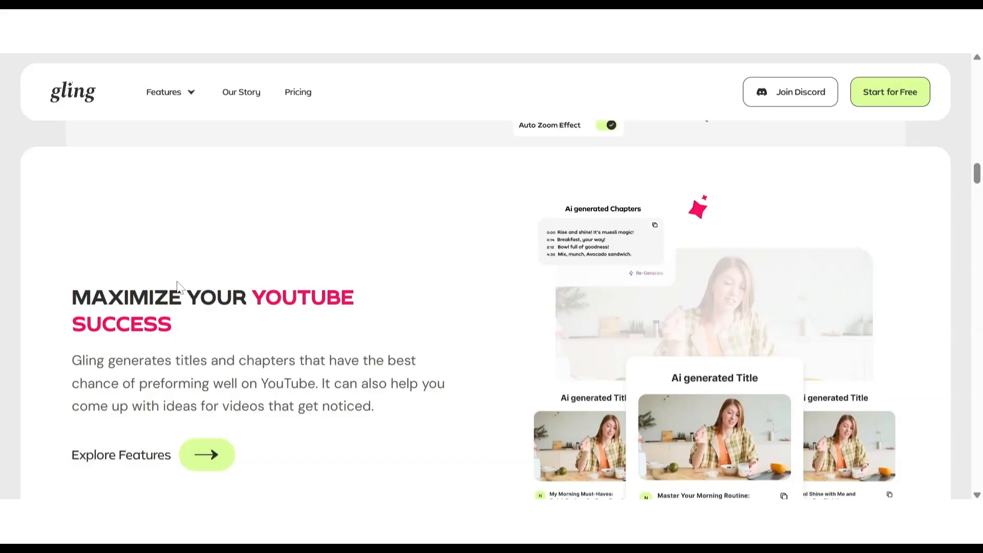
scroll(178, 287, down, 1)
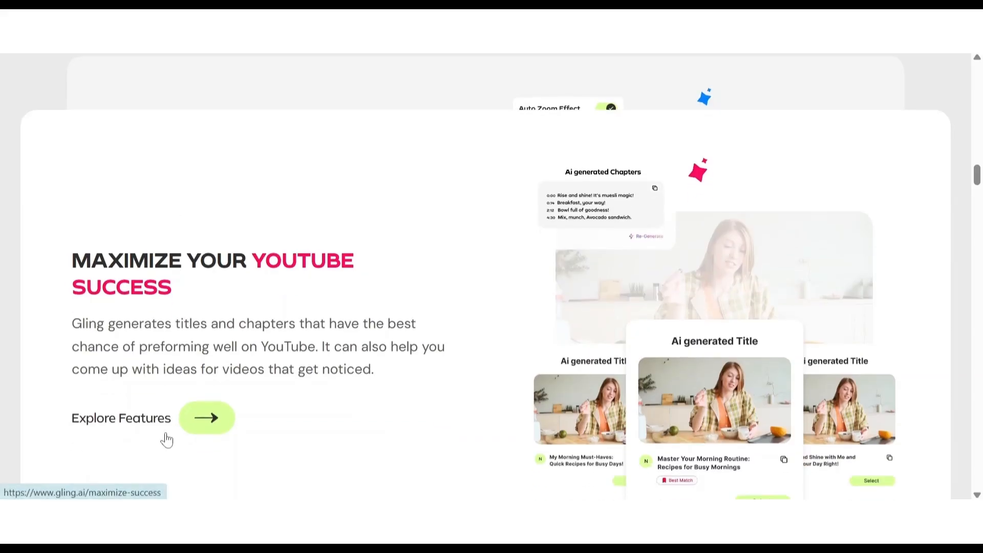
scroll(166, 439, down, 1)
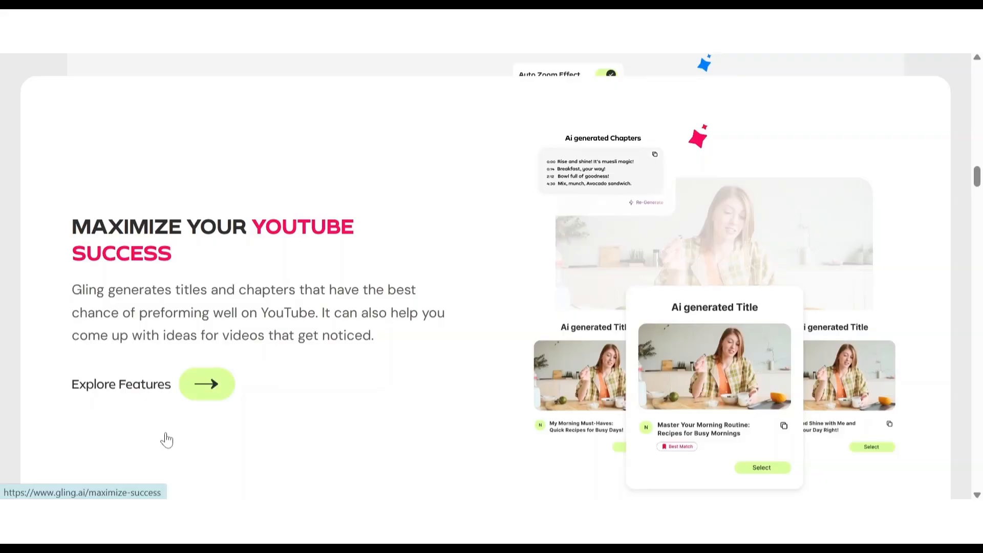
scroll(166, 439, down, 2)
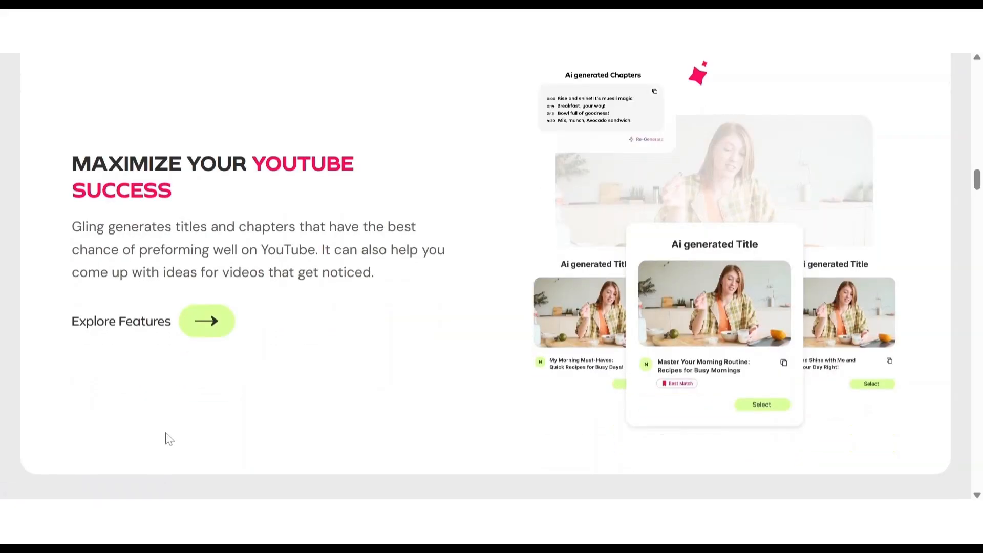
scroll(165, 433, down, 3)
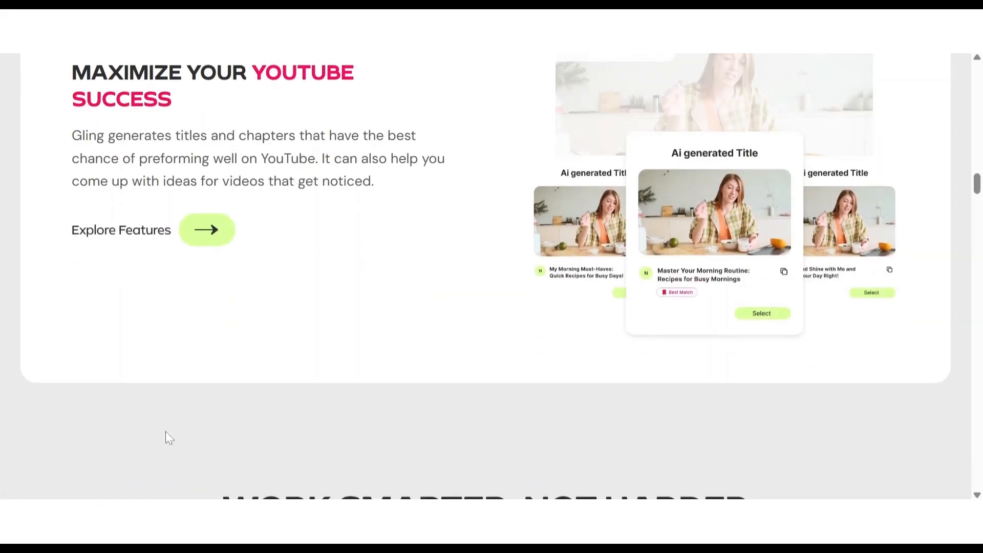
scroll(197, 338, down, 9)
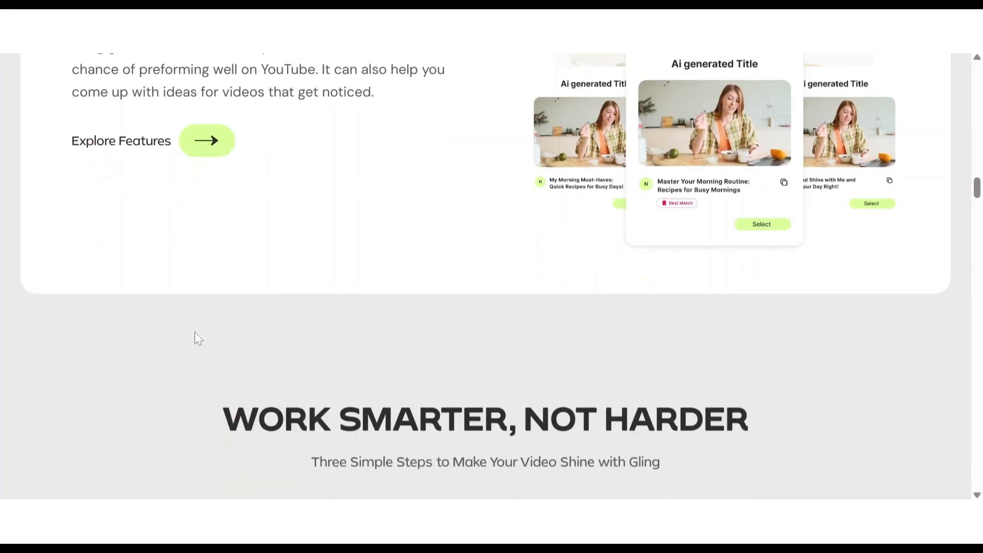
Step: Read the upload, edit and export stages of the guide and look on to the content creation AI features heading
scroll(195, 333, down, 10)
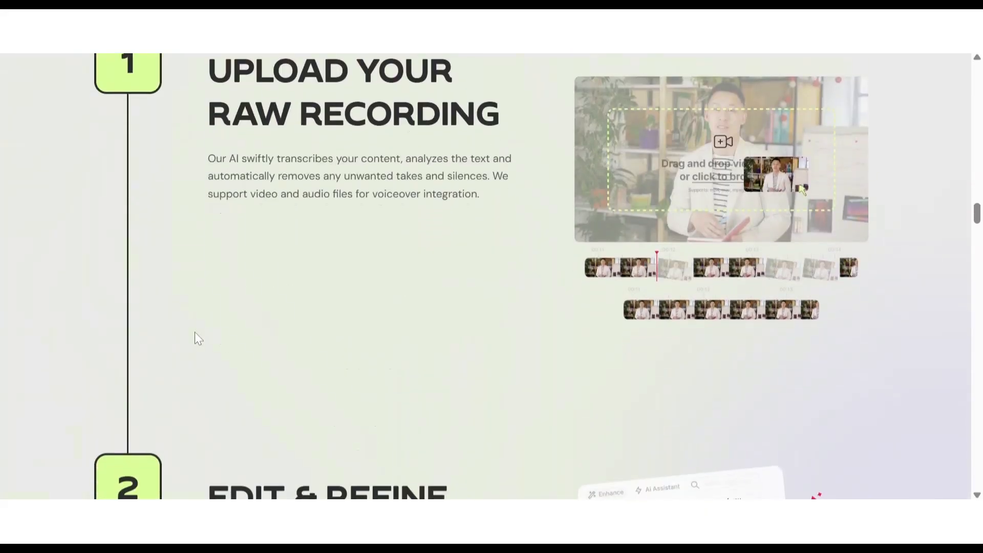
scroll(195, 333, down, 14)
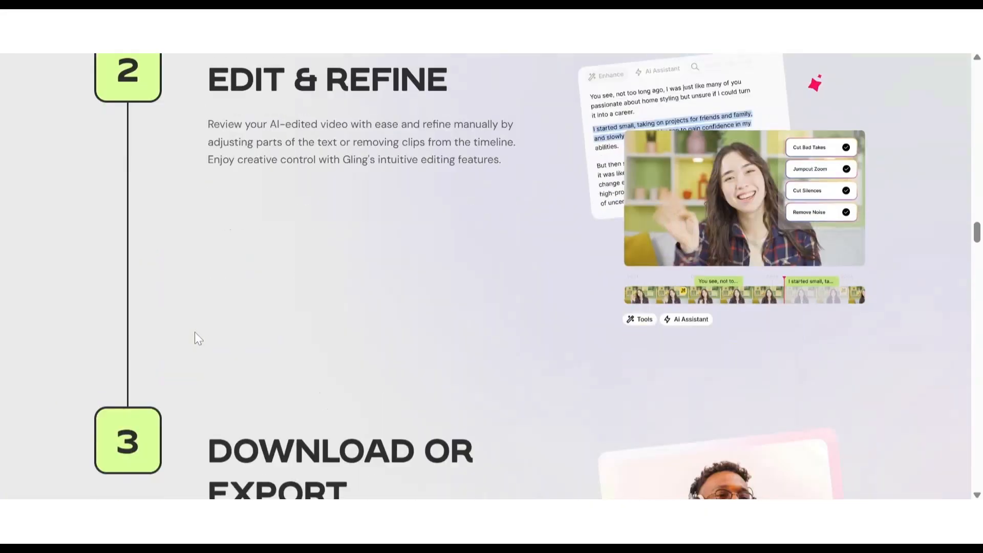
scroll(195, 337, down, 6)
scroll(195, 338, down, 4)
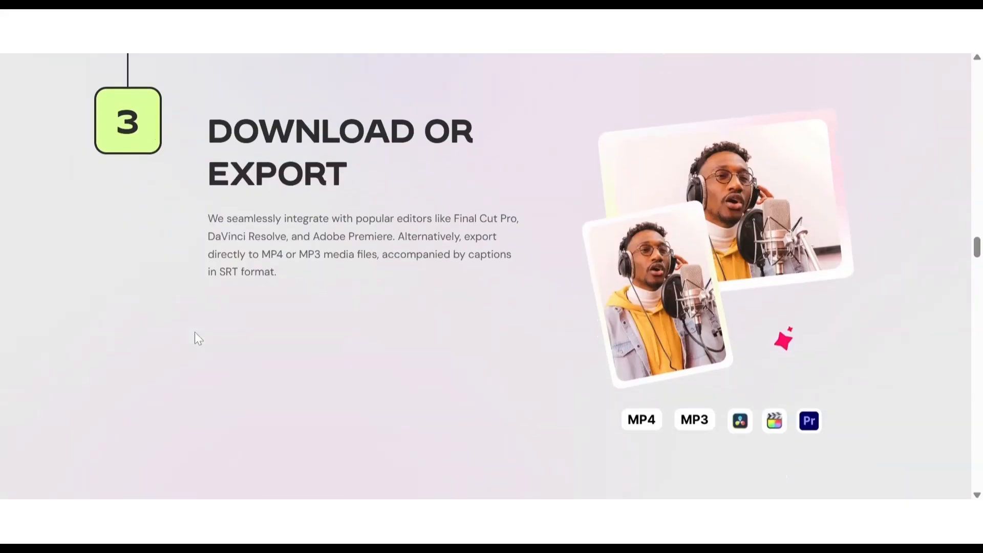
scroll(194, 332, down, 3)
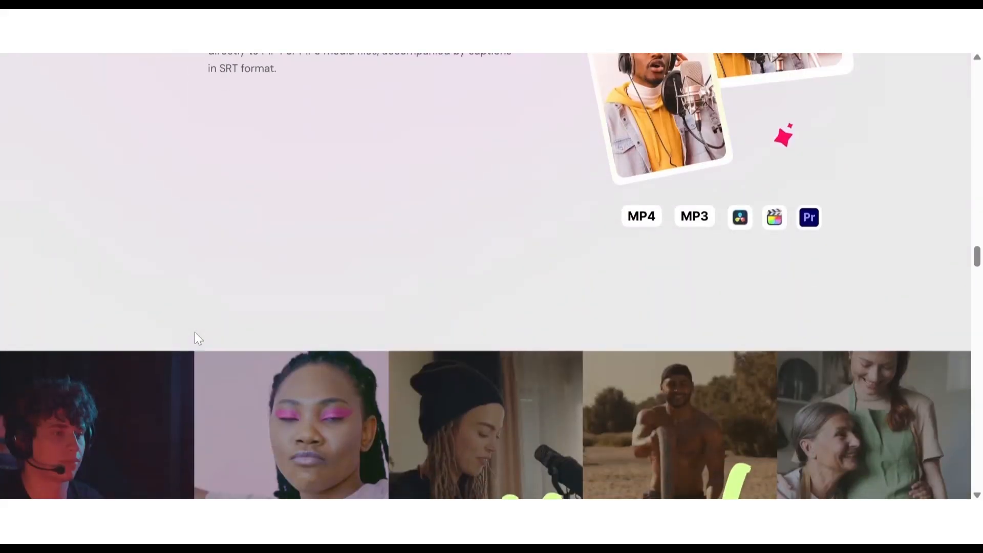
scroll(195, 332, down, 8)
scroll(195, 331, down, 3)
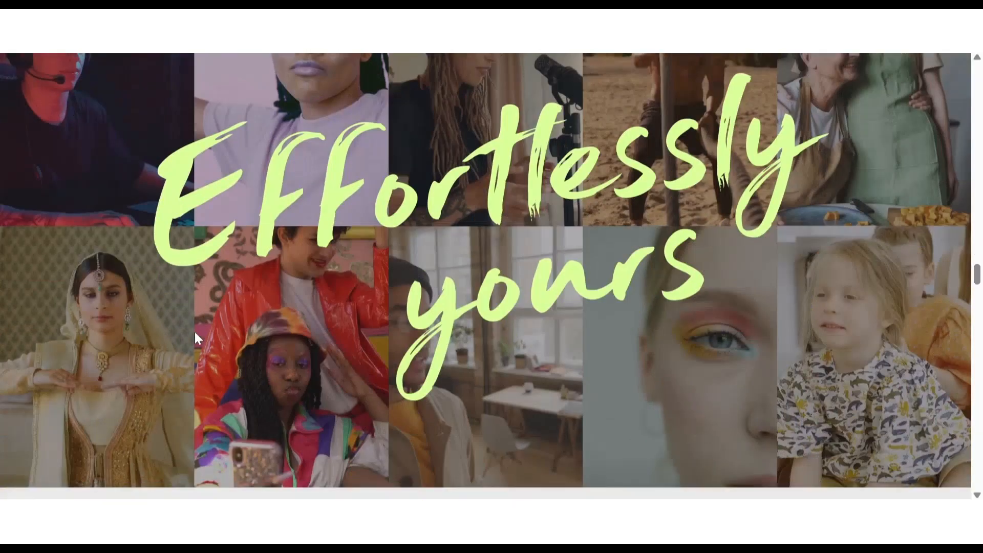
scroll(195, 331, down, 2)
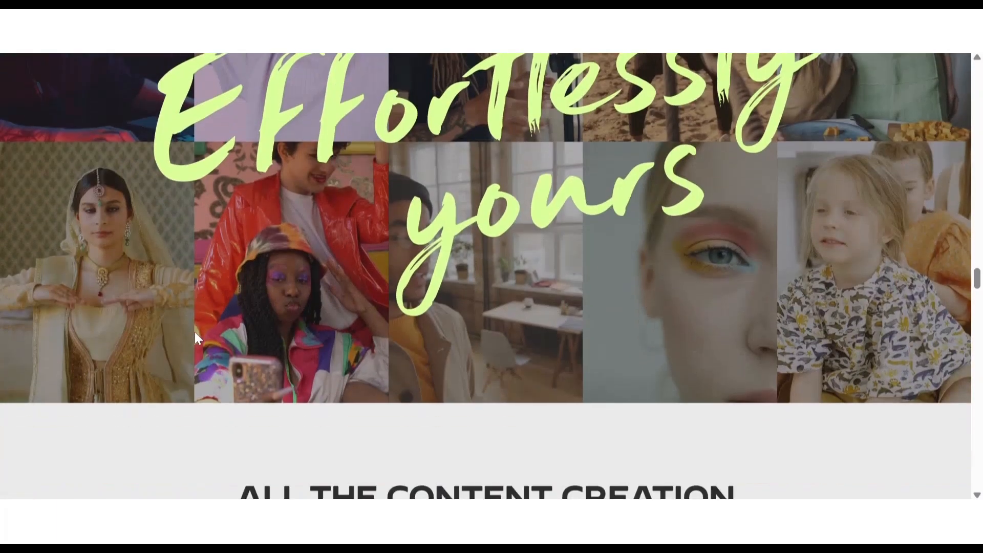
scroll(194, 331, down, 2)
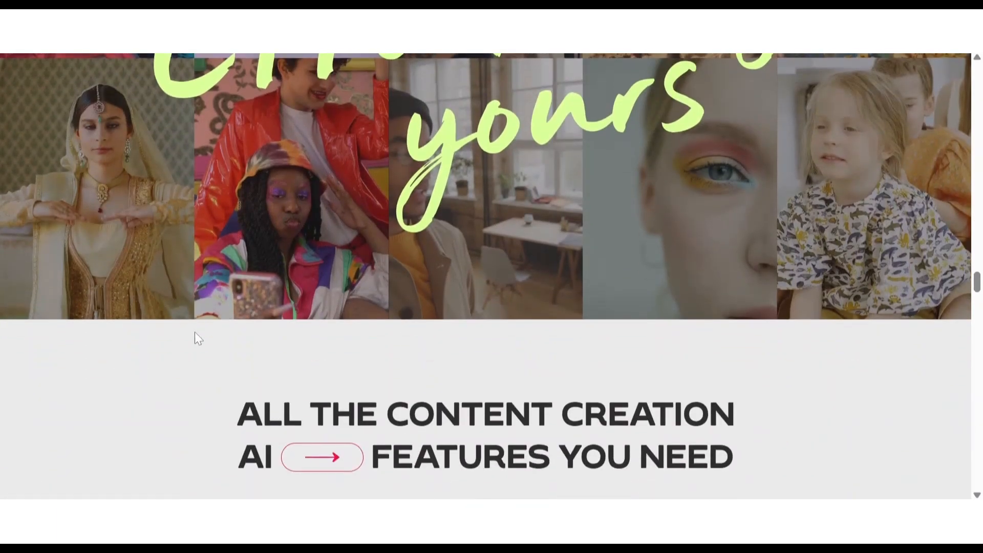
scroll(195, 331, down, 1)
scroll(195, 332, up, 2)
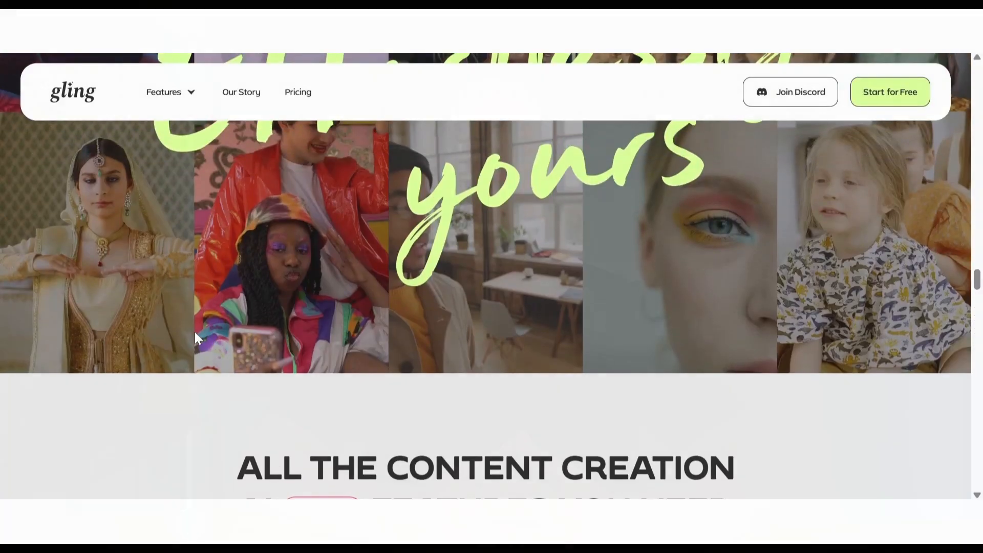